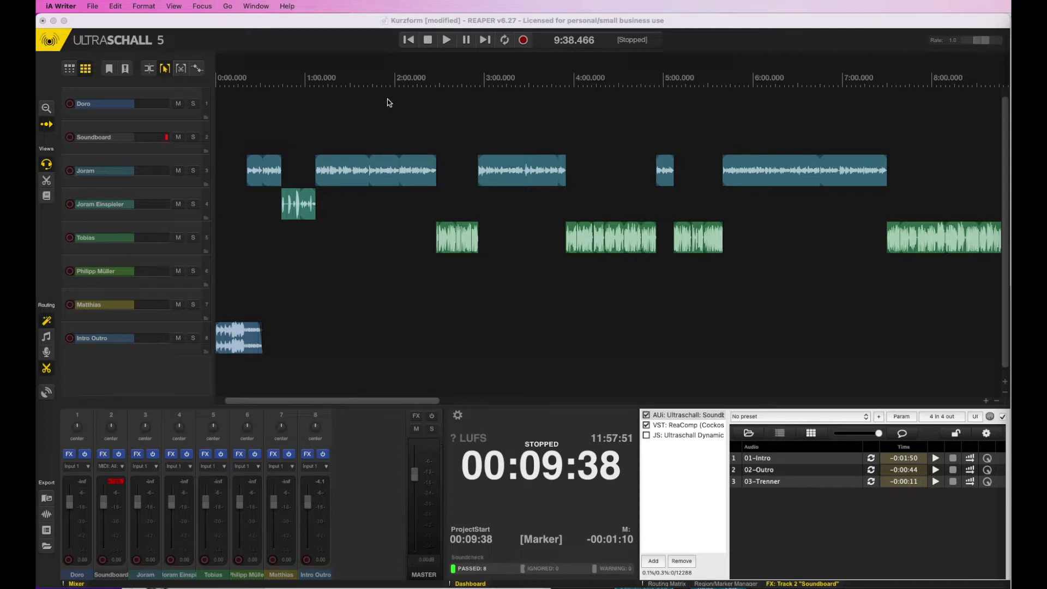
Place the play cursor at about 5:42 and play the 01-Intro sound in the soundboard, stopping it again.
click(726, 82)
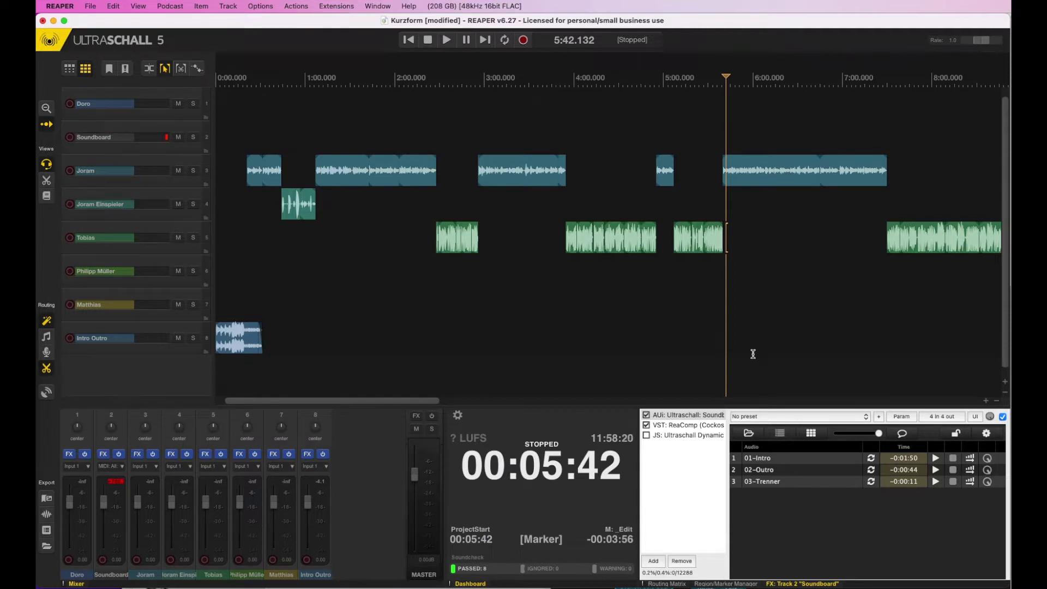
click(936, 460)
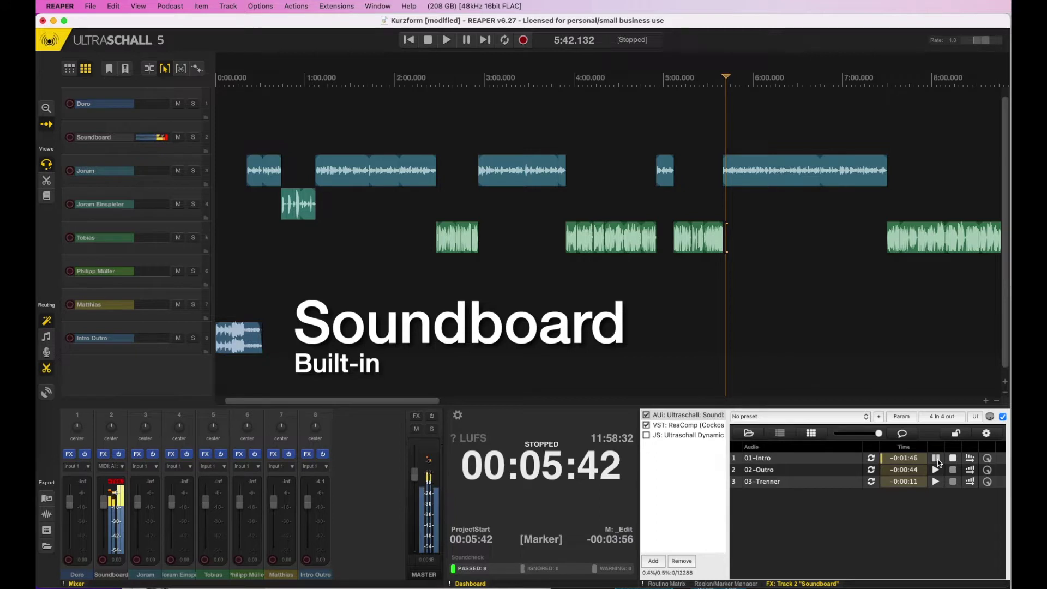
click(937, 459)
click(954, 461)
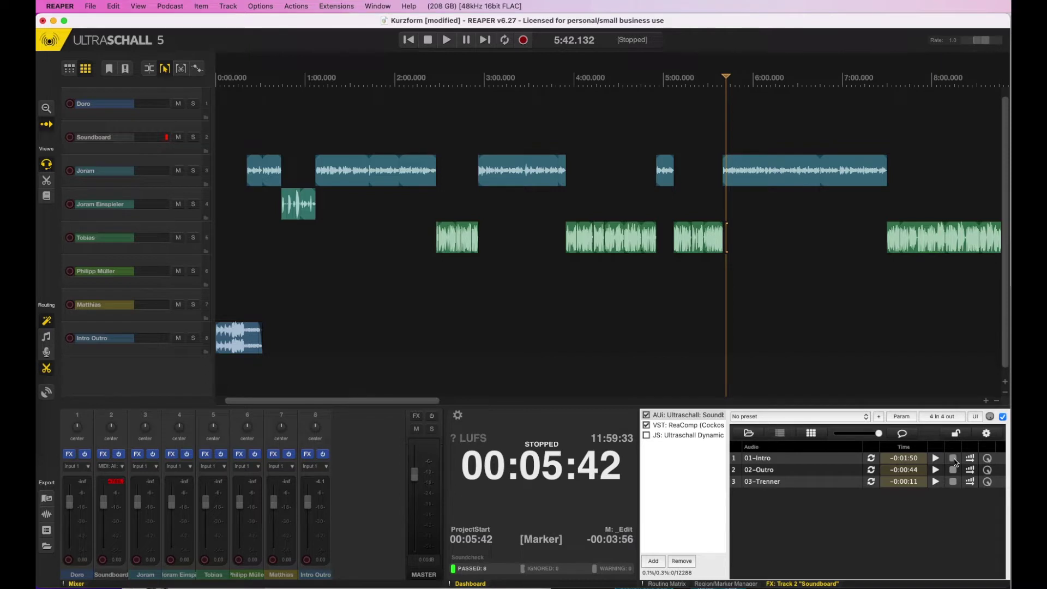
scroll(802, 235, right, 5)
scroll(800, 234, right, 1)
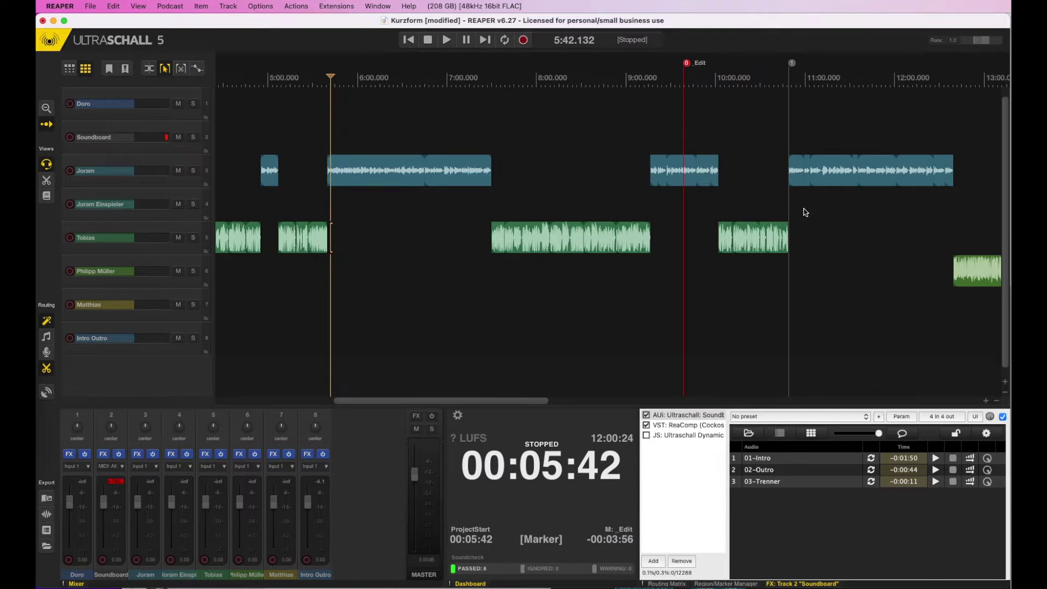
scroll(805, 212, right, 3)
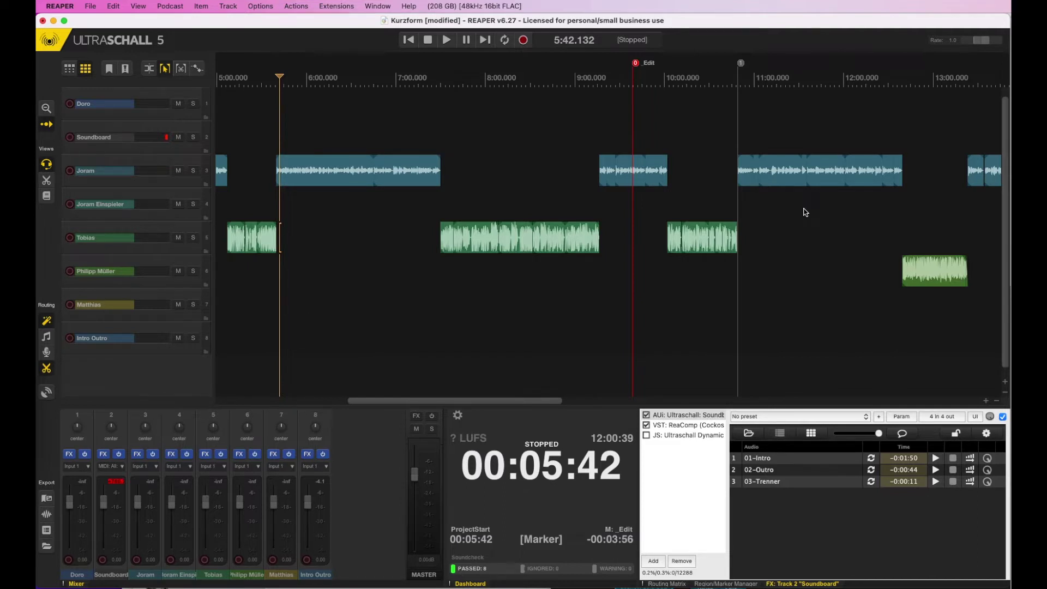
scroll(806, 212, down, 5)
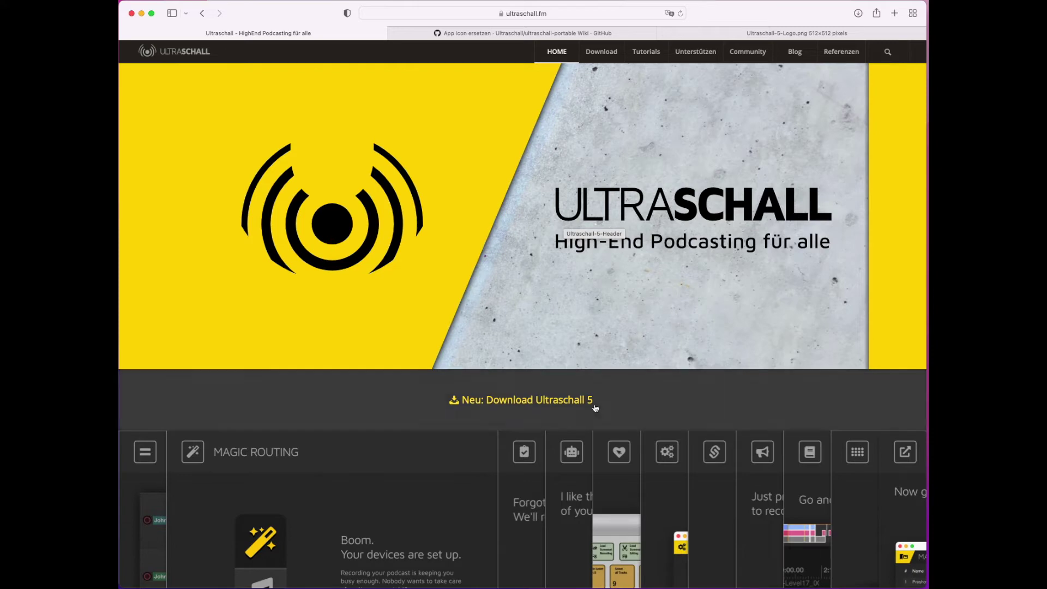
Open the Ultraschall 5 download page and read through its installation steps for macOS 10.15 and newer.
click(548, 400)
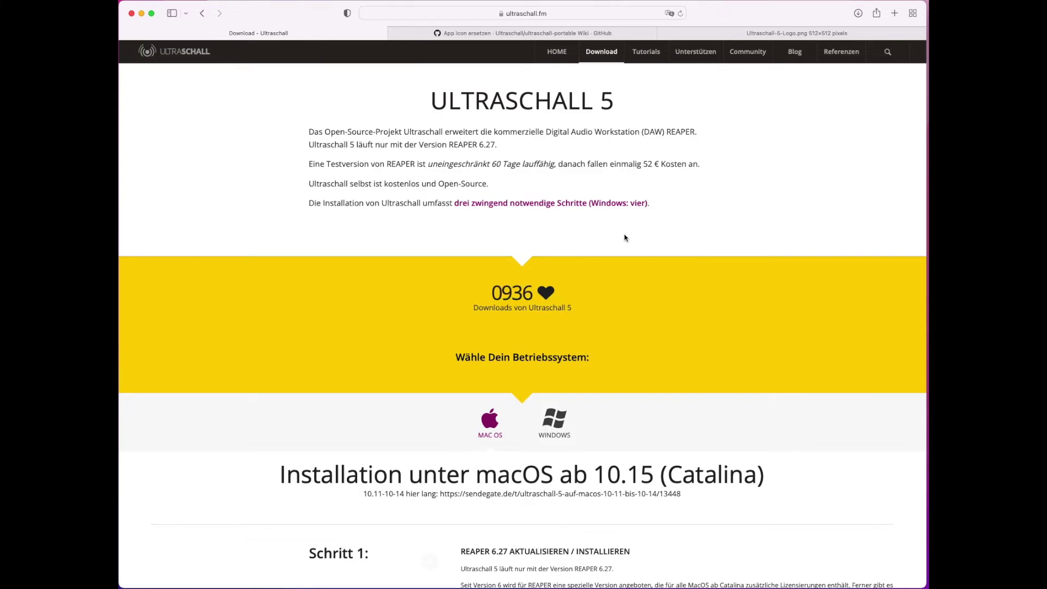
scroll(625, 237, down, 4)
scroll(625, 237, down, 20)
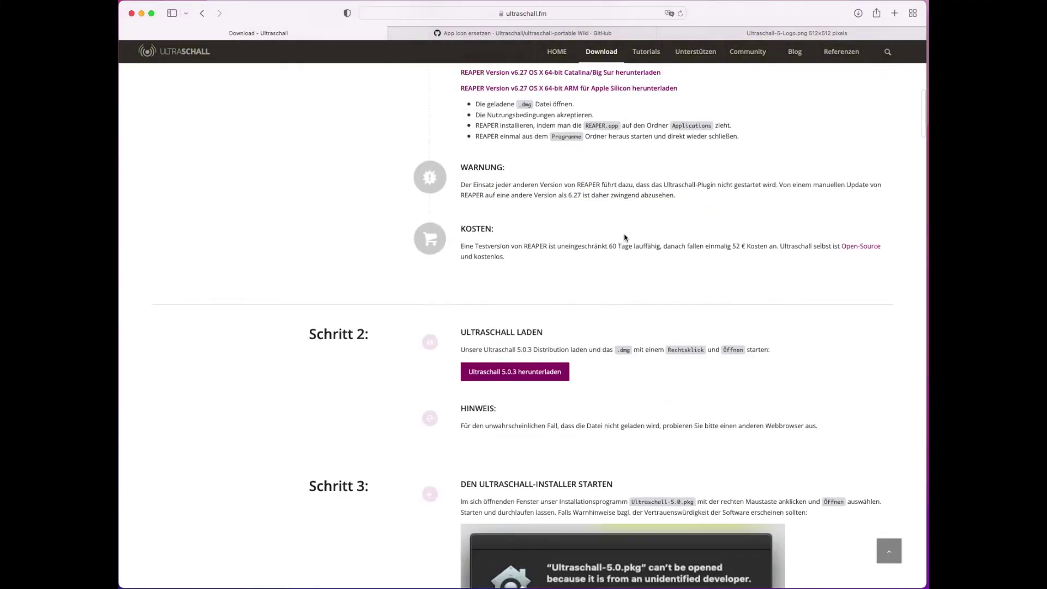
scroll(625, 237, up, 10)
scroll(625, 237, up, 20)
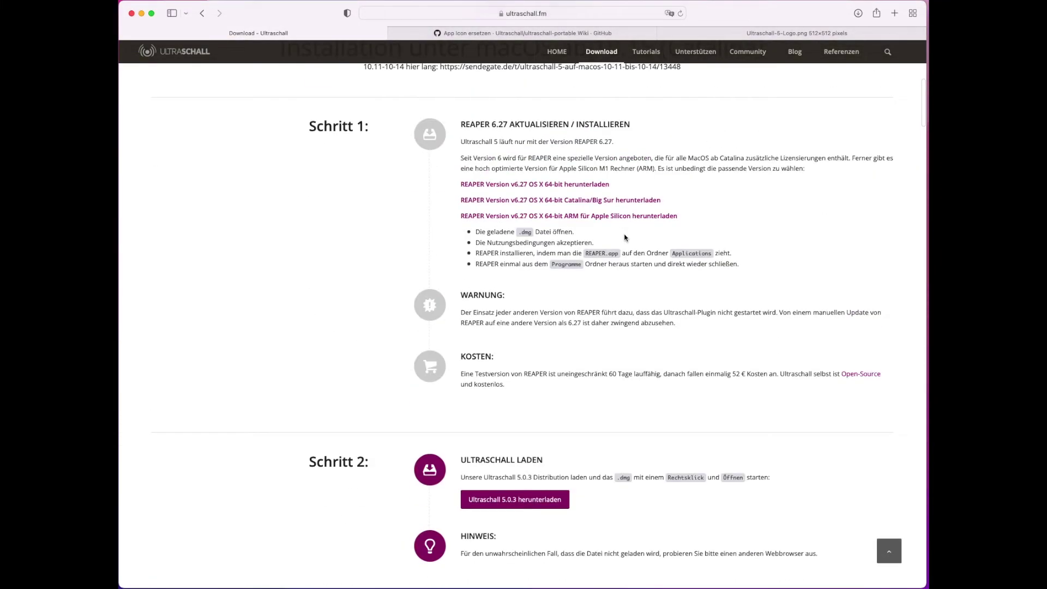
scroll(625, 237, up, 1)
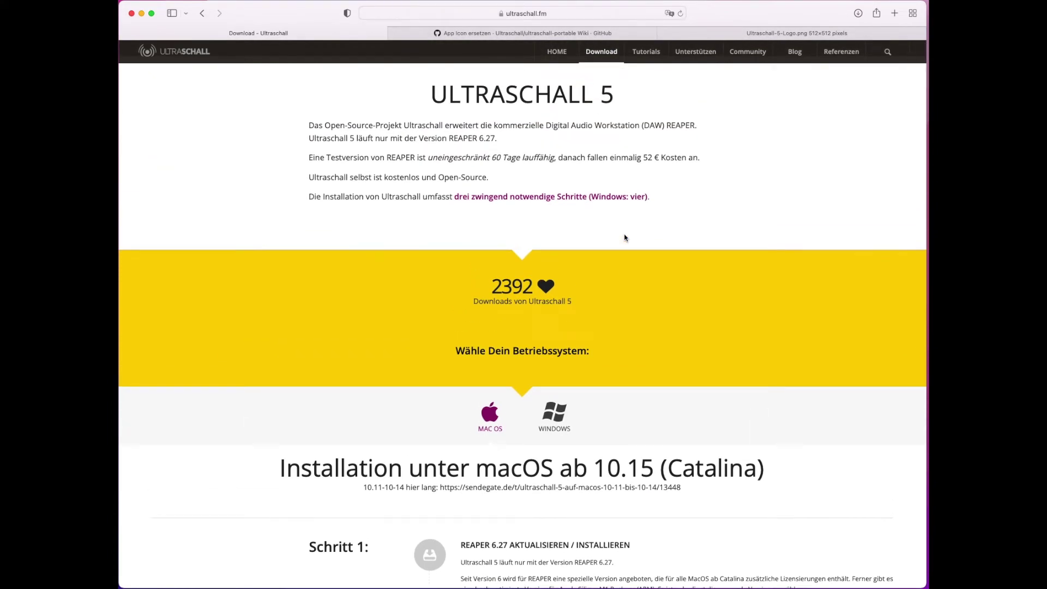
scroll(625, 237, down, 4)
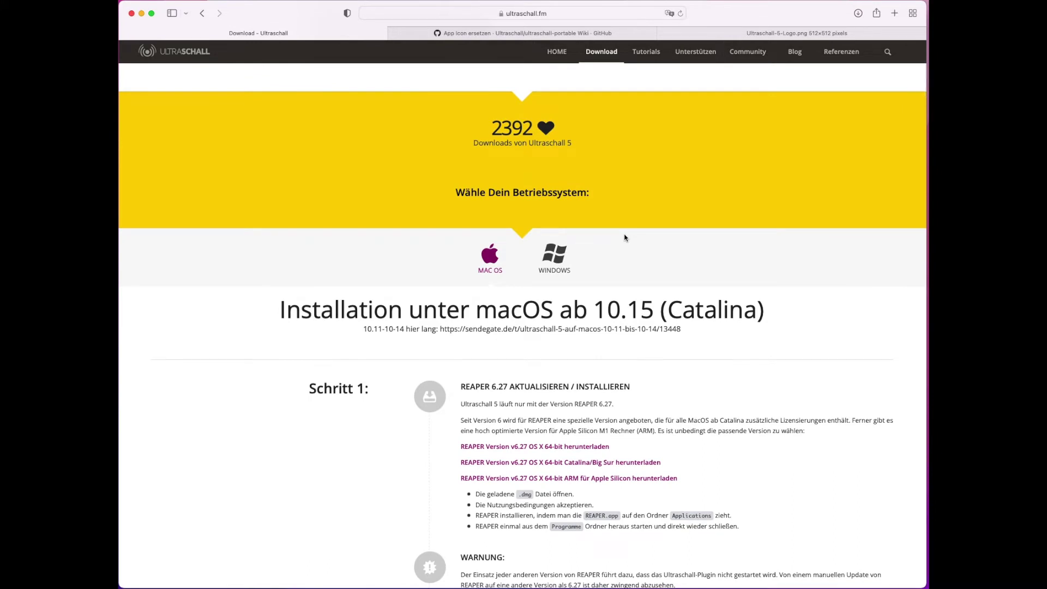
scroll(625, 237, down, 4)
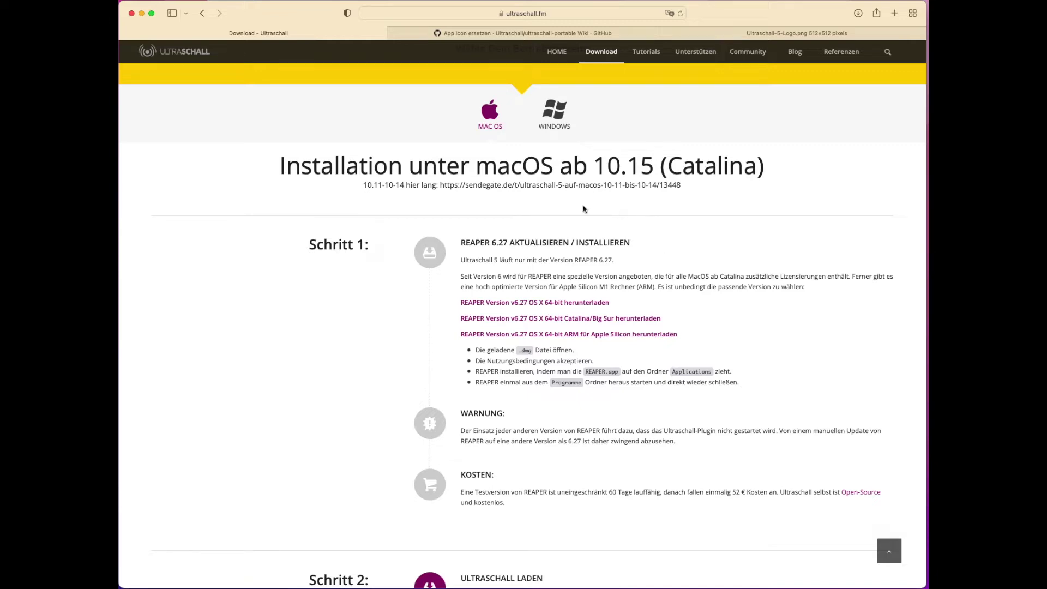
scroll(650, 220, up, 3)
scroll(651, 221, up, 8)
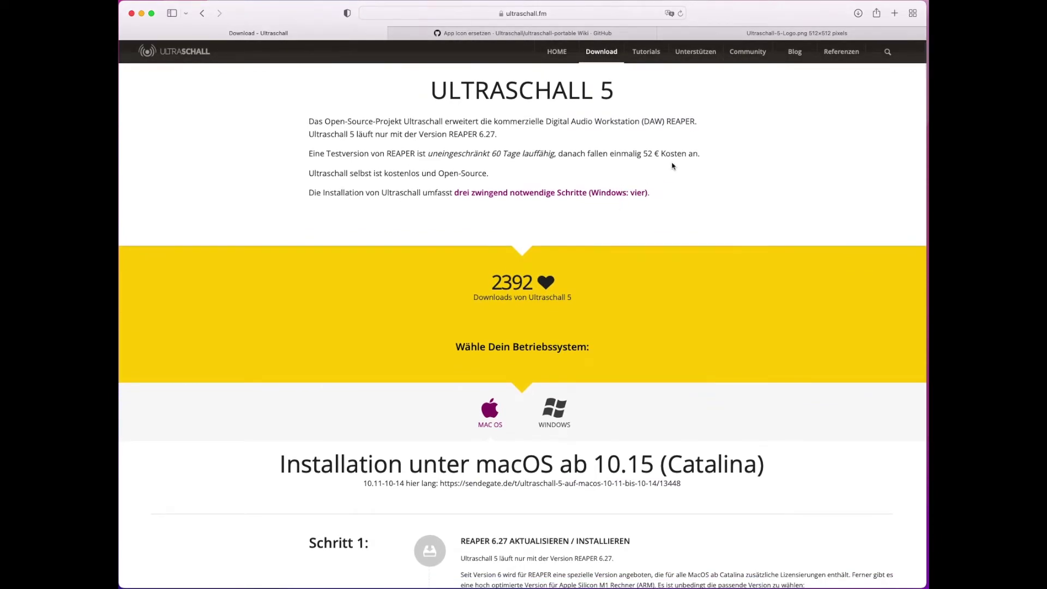
scroll(623, 466, down, 9)
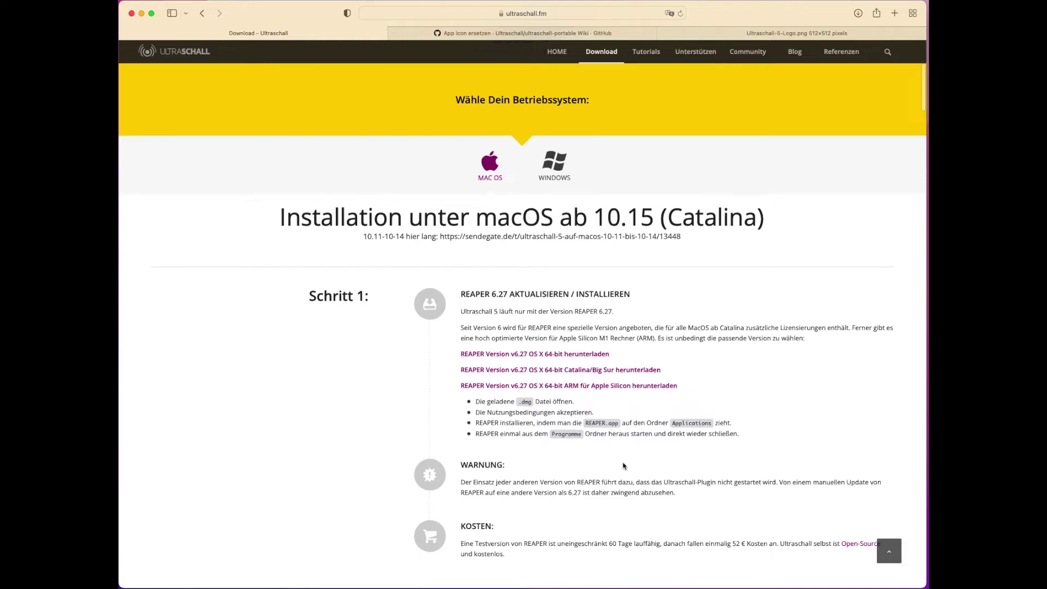
scroll(624, 466, down, 2)
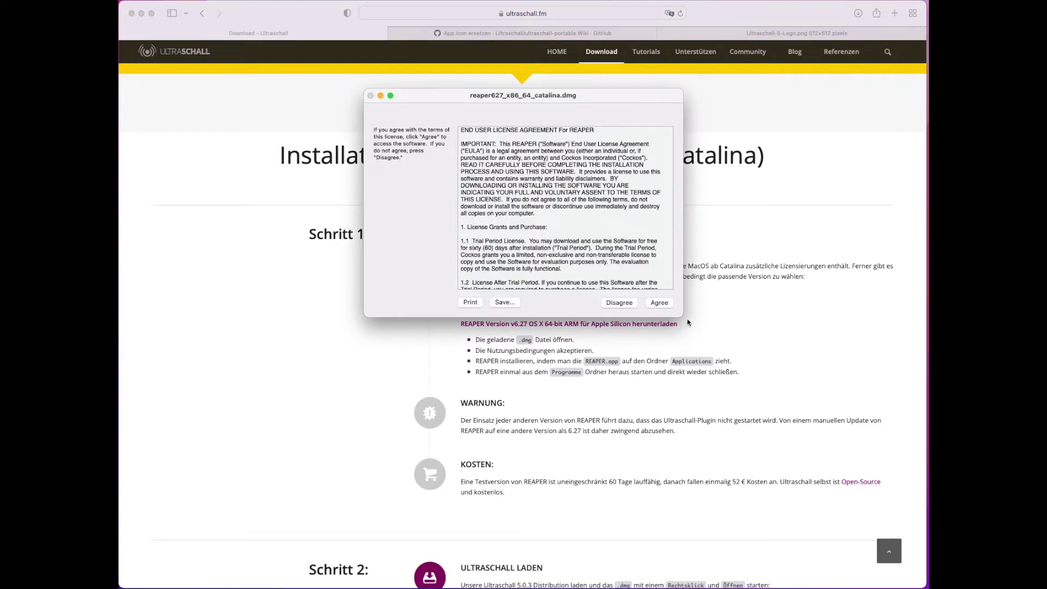
Accept the licence agreement of reaper627_x86_64_catalina.dmg and copy REAPER64 into the Applications folder.
click(666, 307)
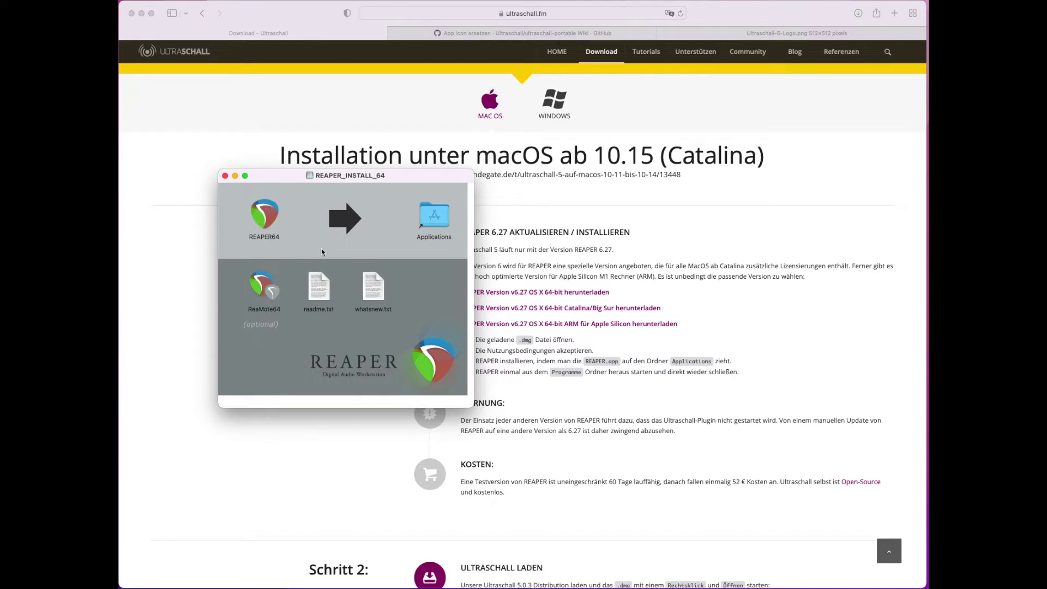
drag(268, 219, 439, 222)
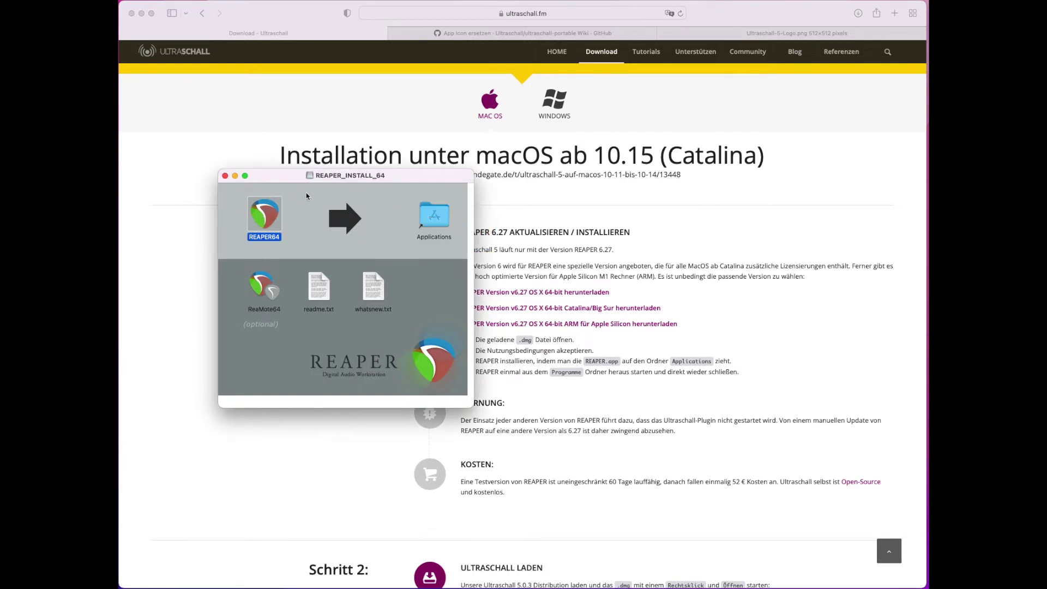
drag(394, 182, 394, 196)
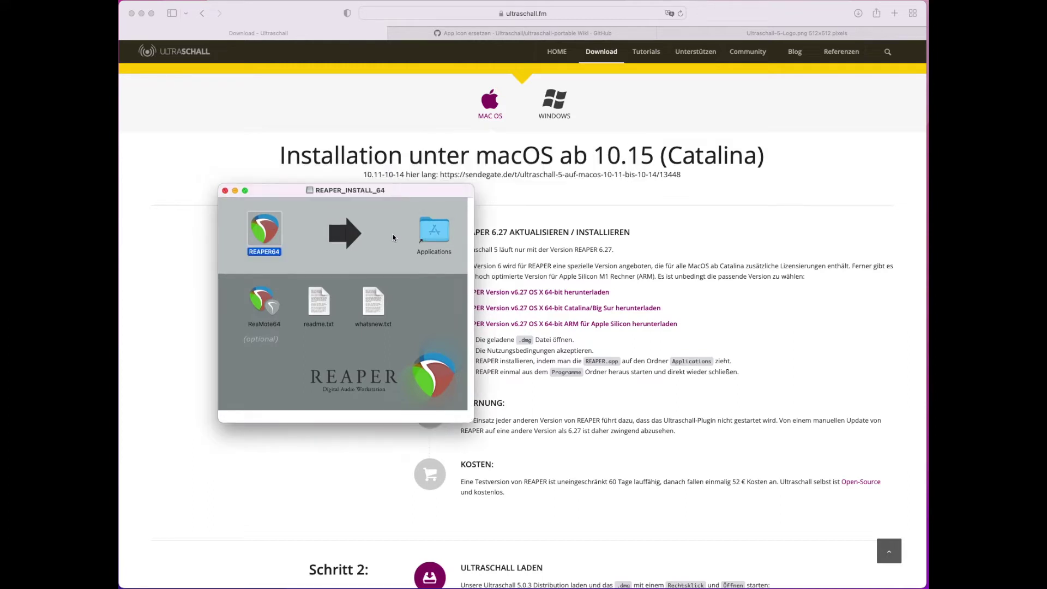
Open the Applications folder and launch REAPER64 from there, confirming the startup prompts.
double_click(435, 231)
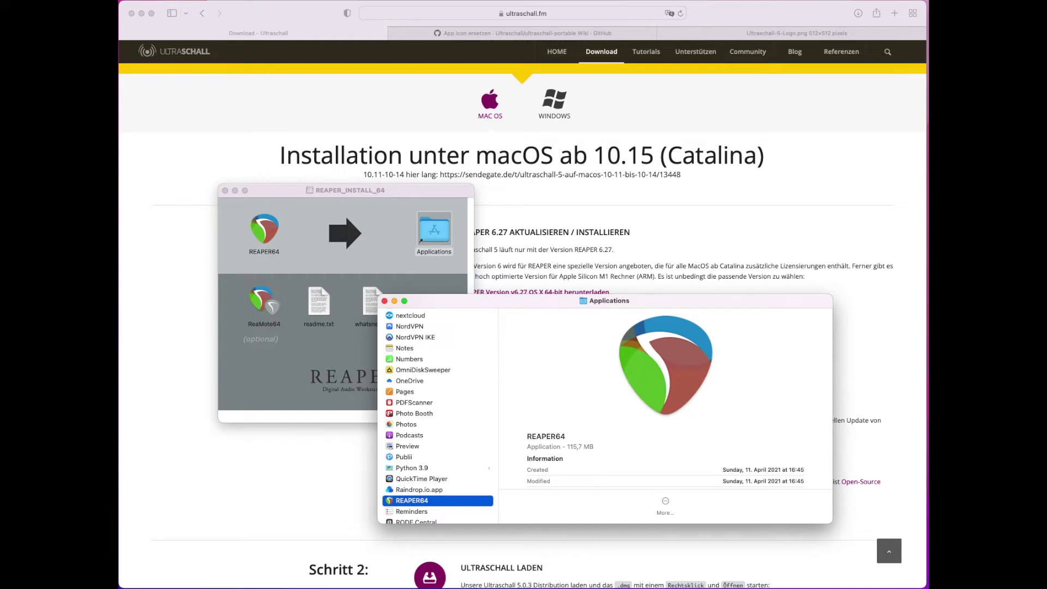
double_click(426, 507)
click(553, 238)
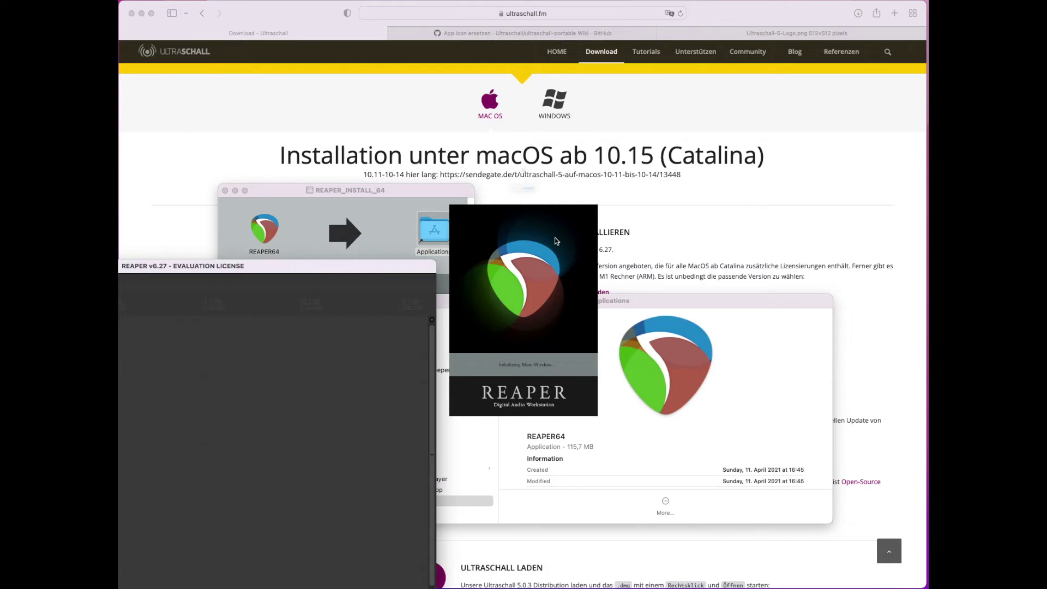
click(555, 230)
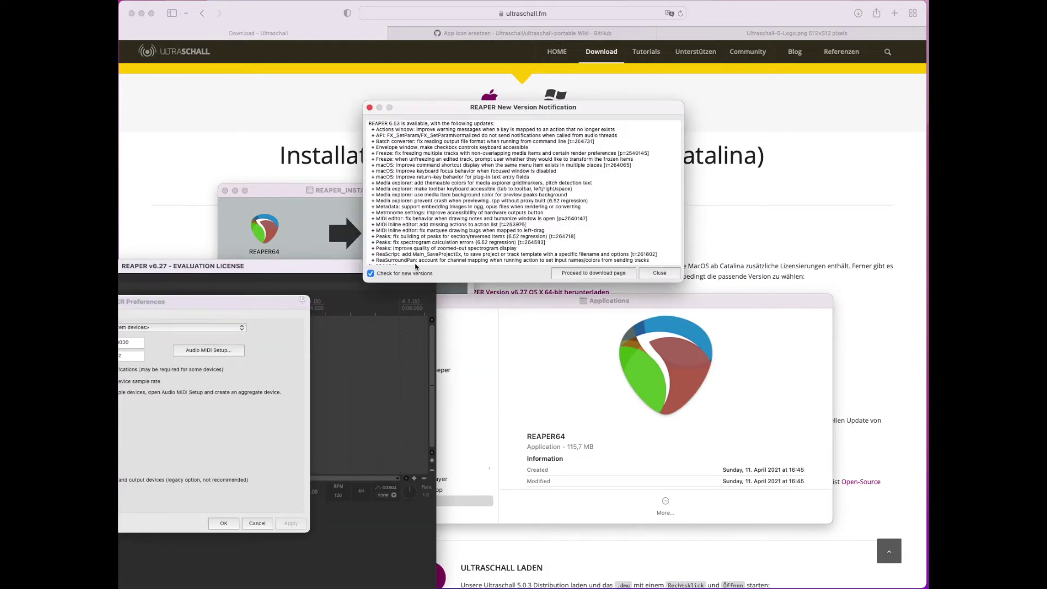
Disable REAPER's check for new versions and close the new version notification.
click(410, 275)
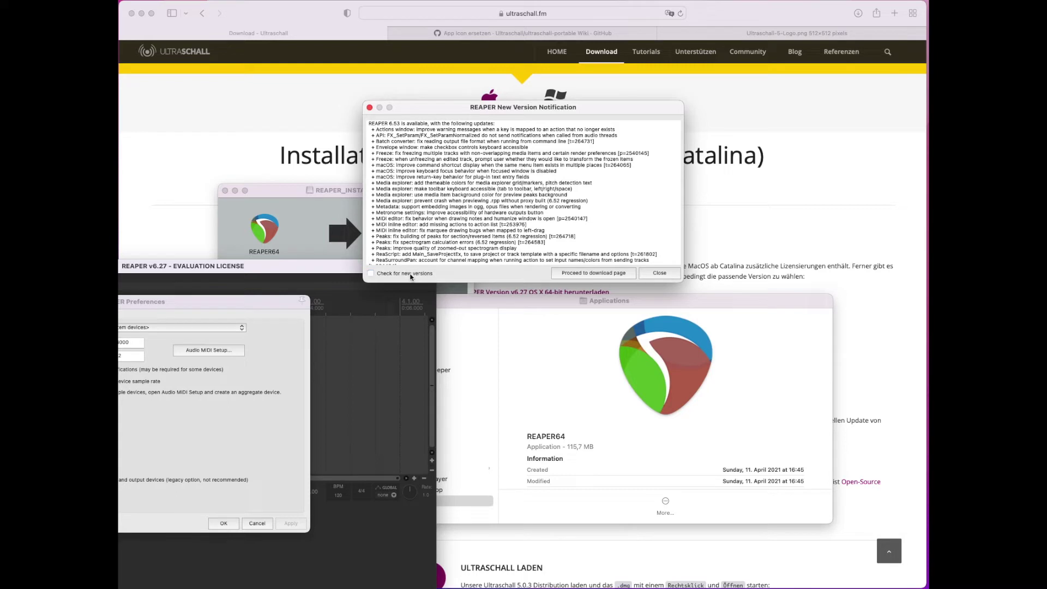
click(665, 274)
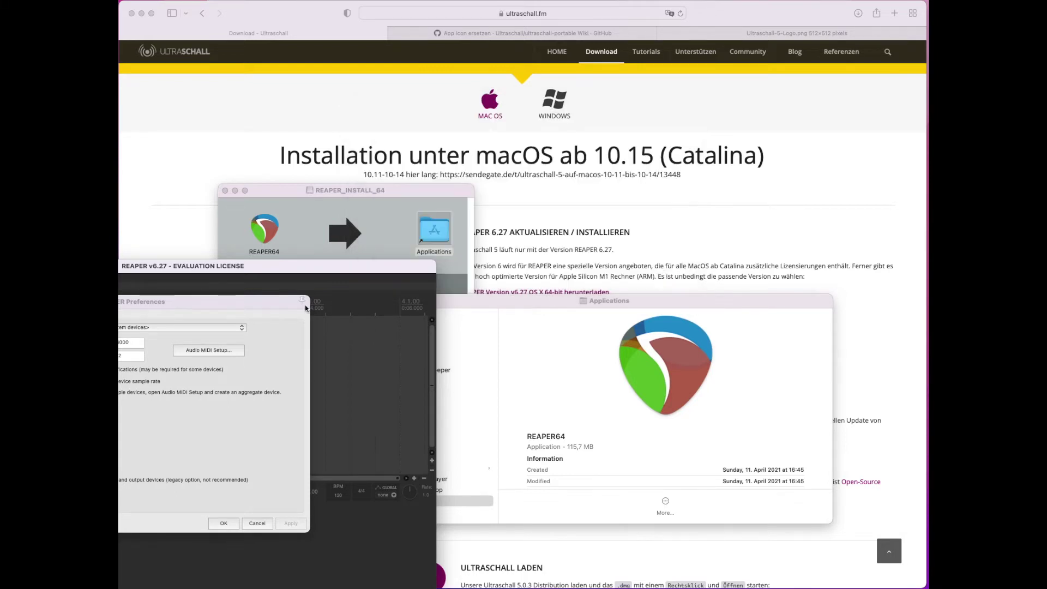
Accept the default audio device settings in REAPER Preferences and allow REAPER64 to access the microphone.
drag(279, 305, 599, 229)
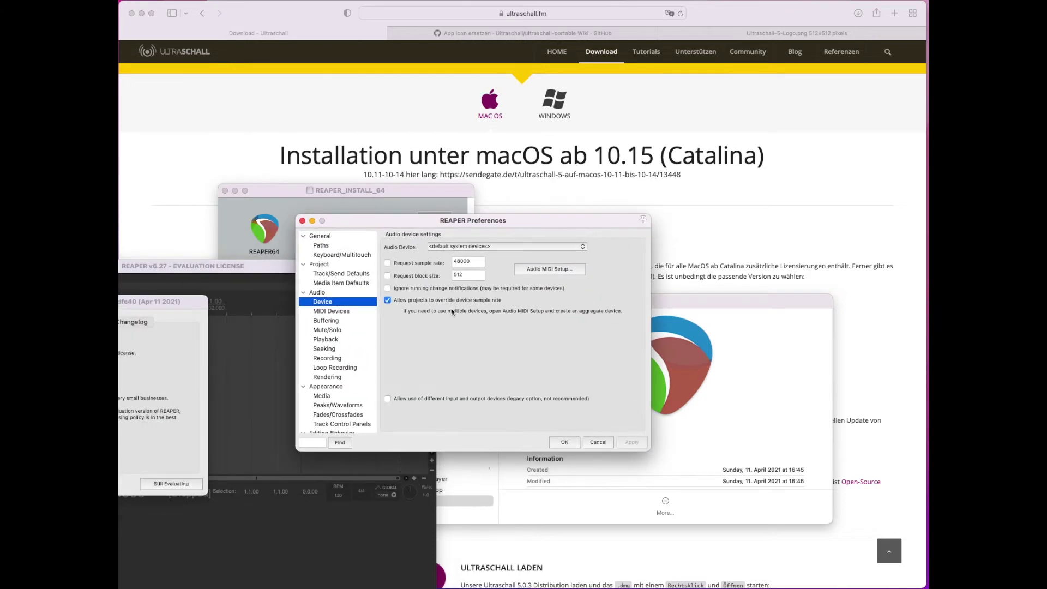
click(567, 442)
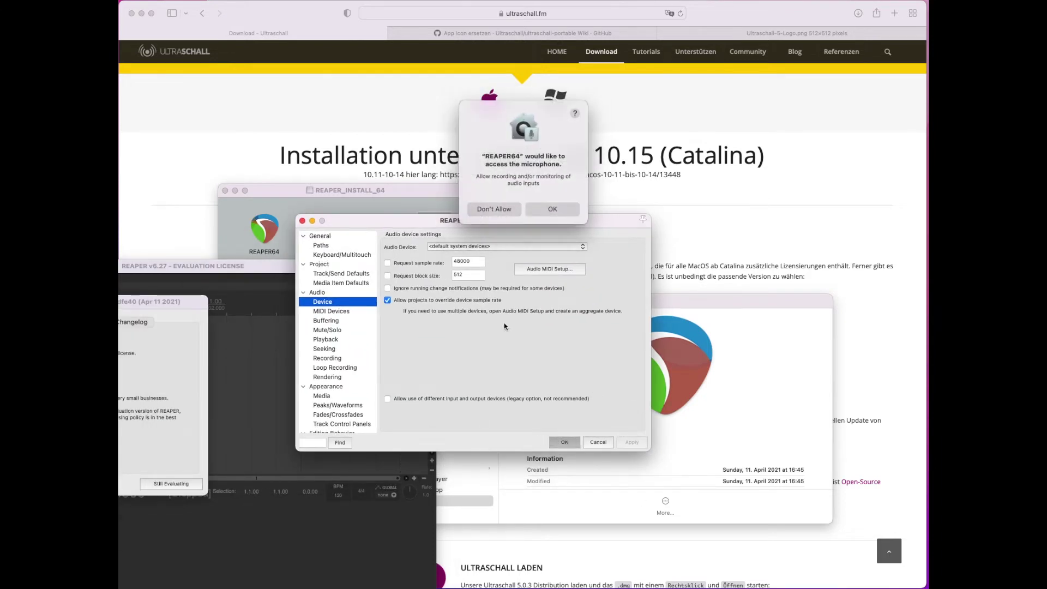
click(554, 209)
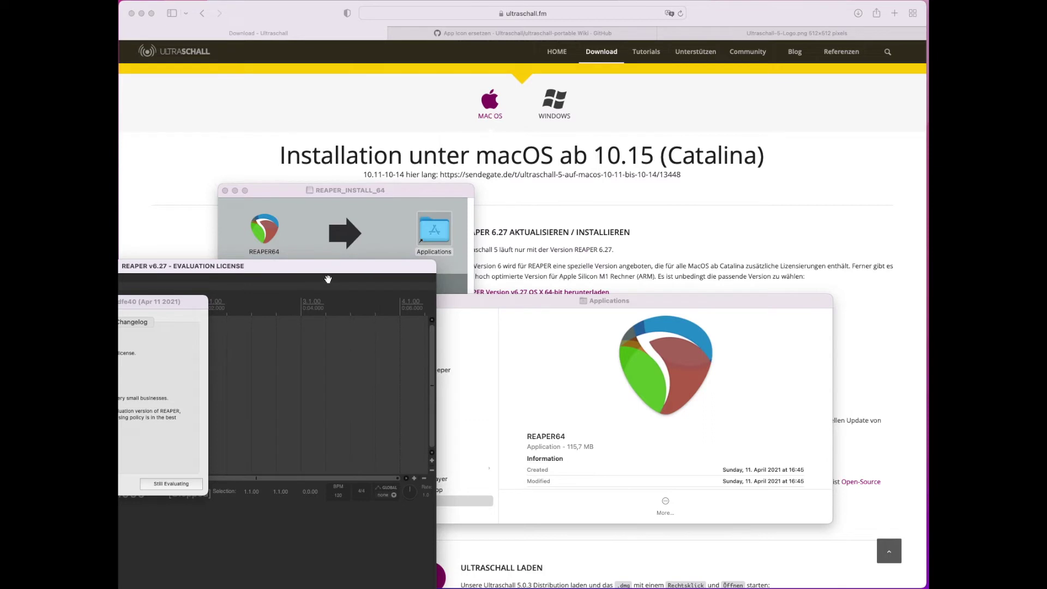
Dismiss REAPER's purchase notice by continuing the evaluation, and quit REAPER.
drag(327, 269, 642, 120)
drag(186, 301, 569, 180)
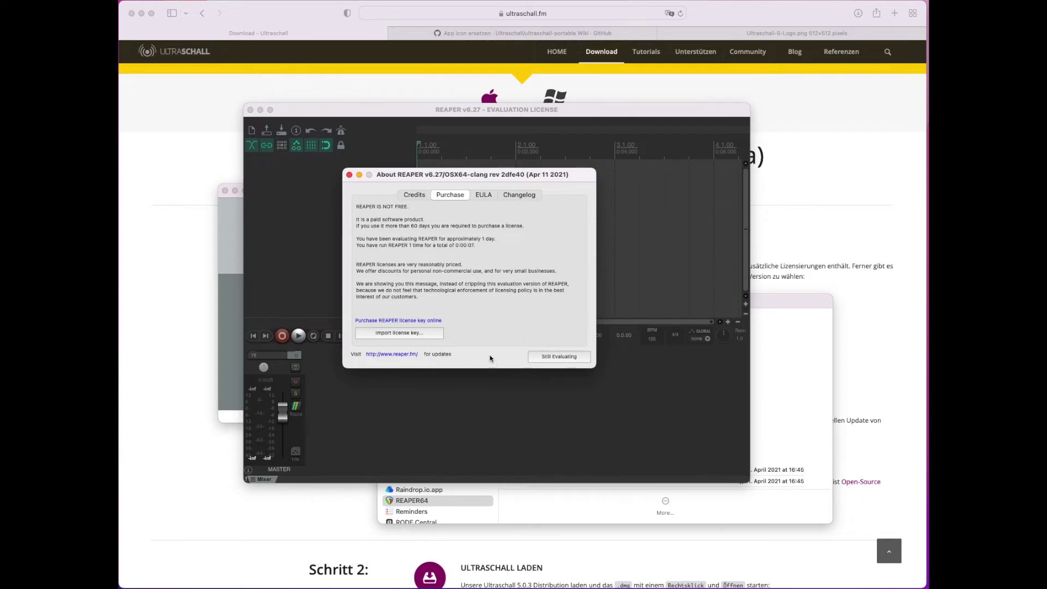
click(558, 357)
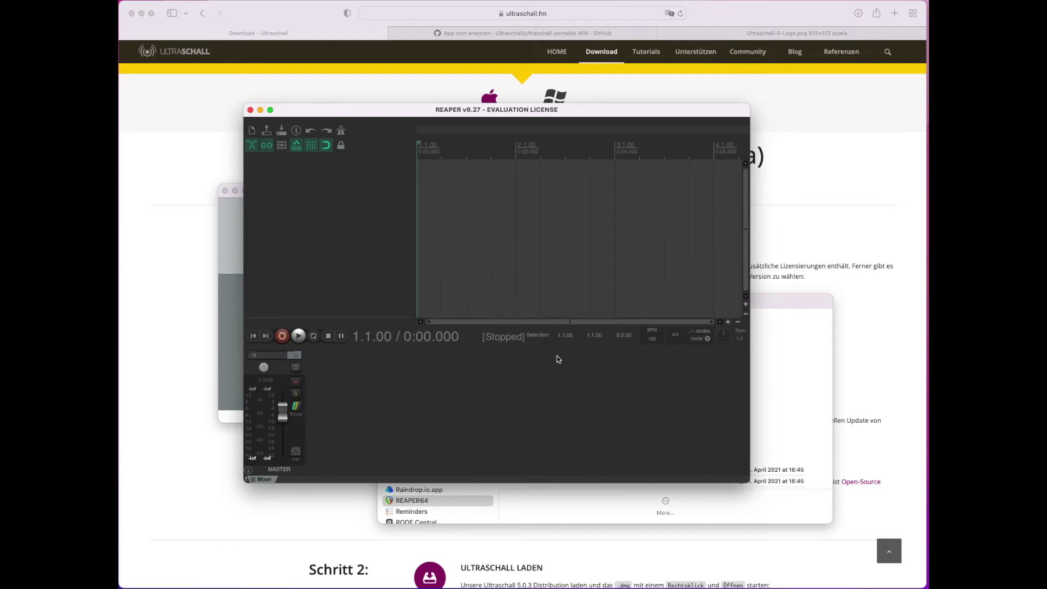
key(super+q)
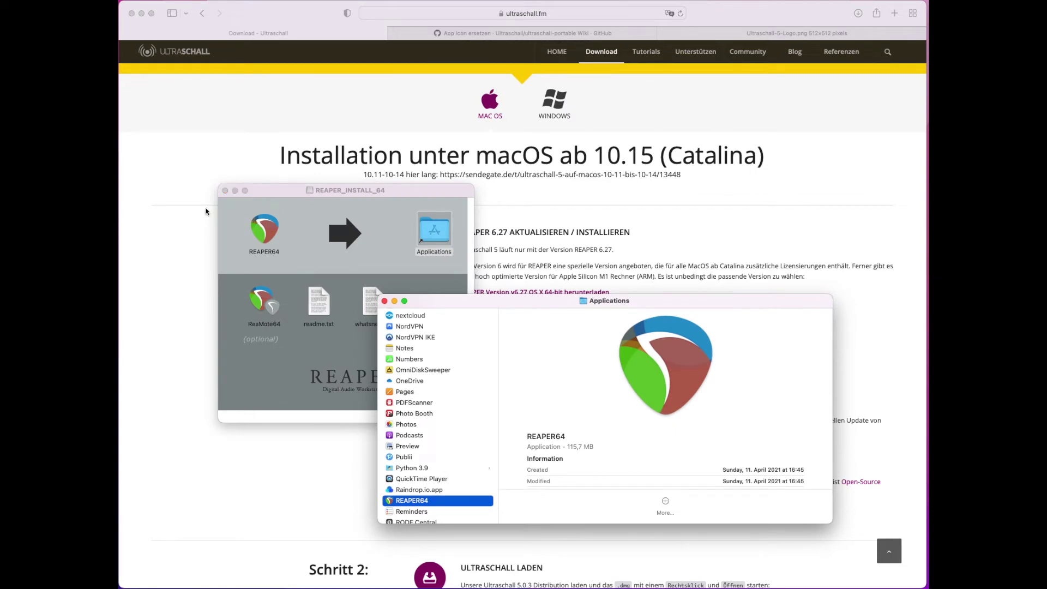
Close the REAPER_INSTALL_64 disk image window and the Applications folder window.
click(221, 195)
click(225, 190)
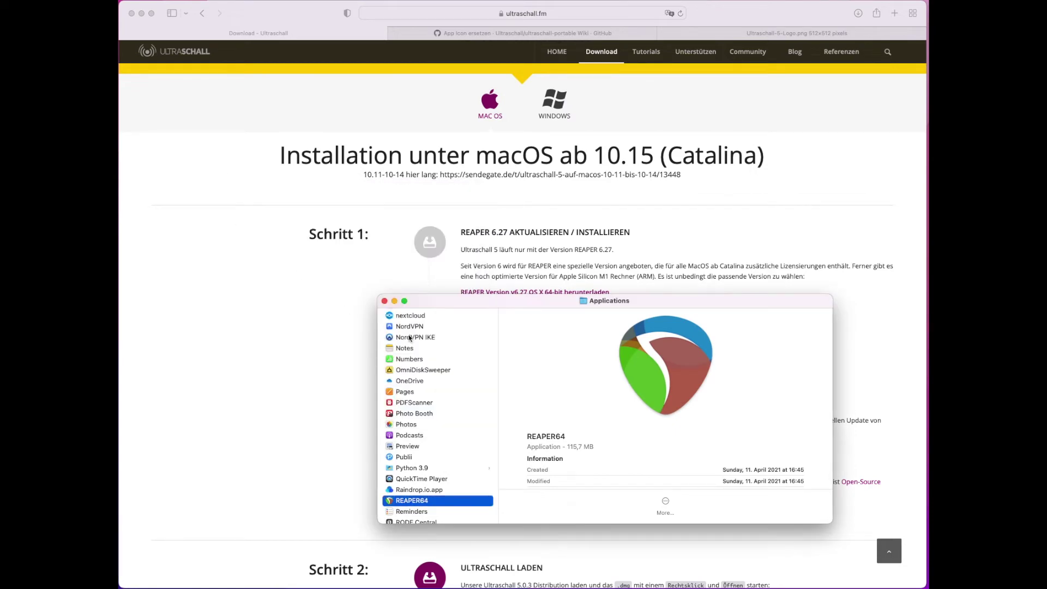
click(385, 301)
Go to step 2 of the installation instructions and open the downloaded Ultraschall 5.0.3 disk image.
scroll(526, 393, down, 1)
scroll(526, 392, down, 5)
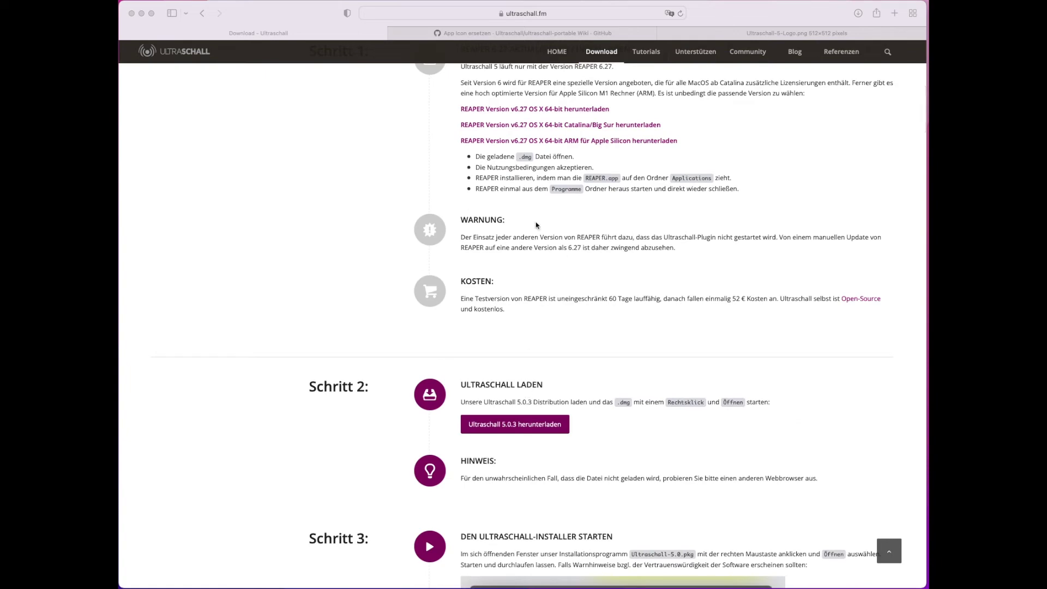
scroll(599, 375, down, 3)
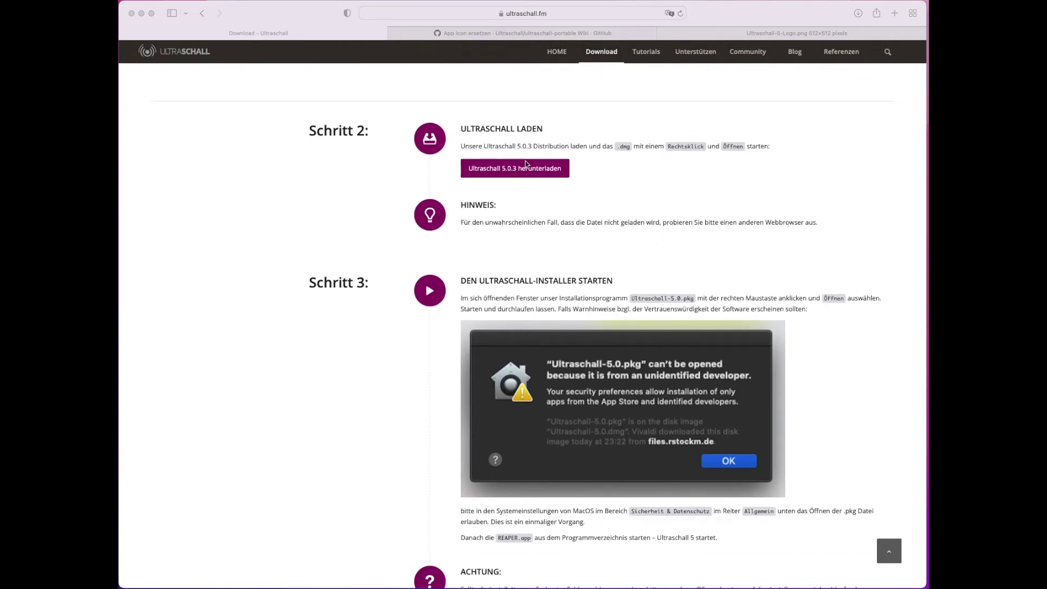
click(877, 585)
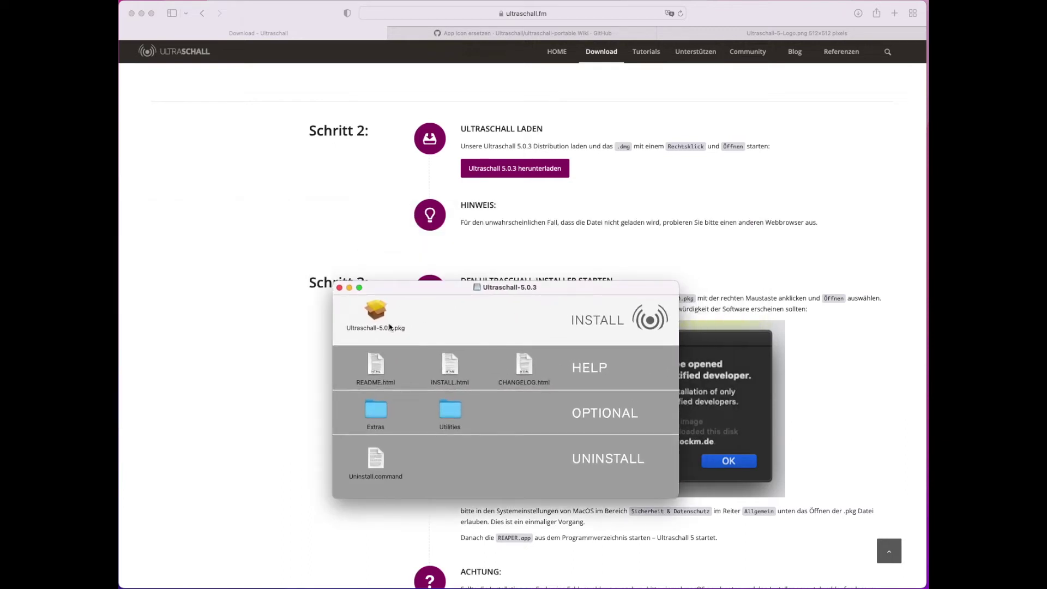
Try to open the installer package Ultraschall-5.0.3.pkg and dismiss the unidentified developer warning.
click(374, 315)
double_click(373, 316)
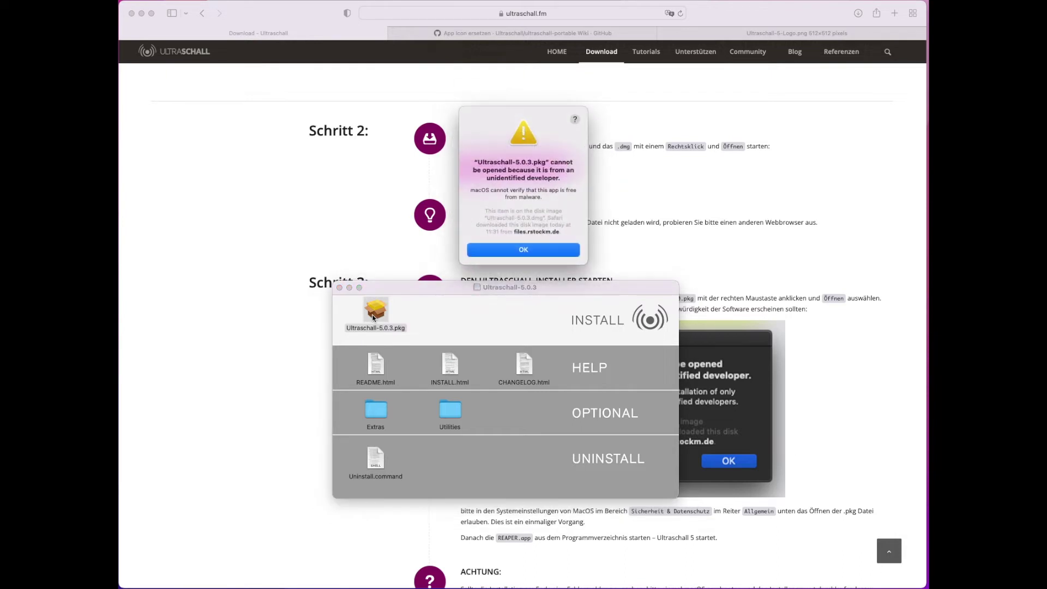
click(534, 251)
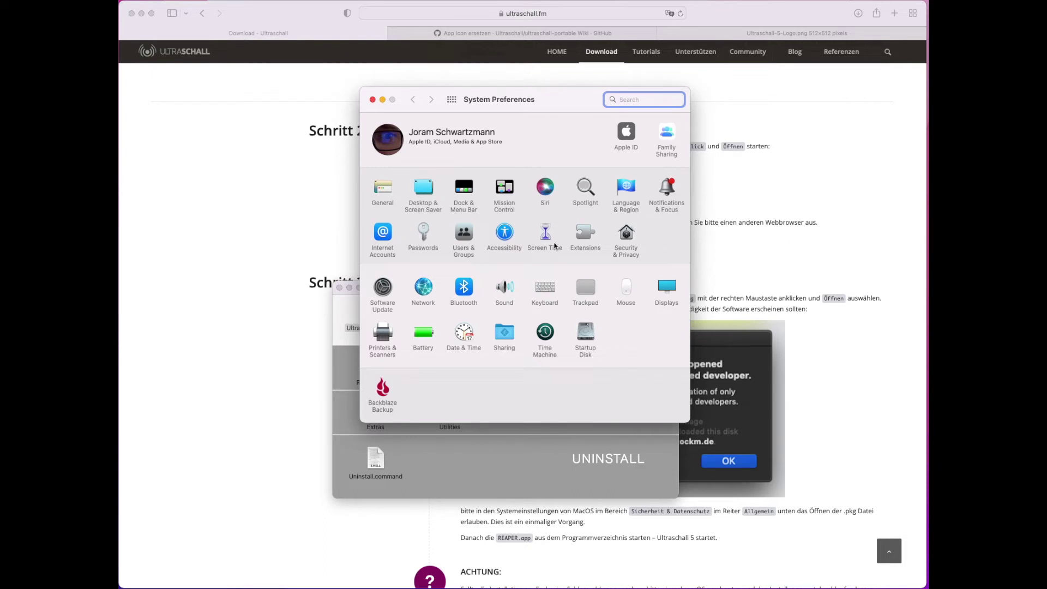
Allow the blocked Ultraschall-5.0.3.pkg in the Security & Privacy settings and confirm opening it.
click(627, 235)
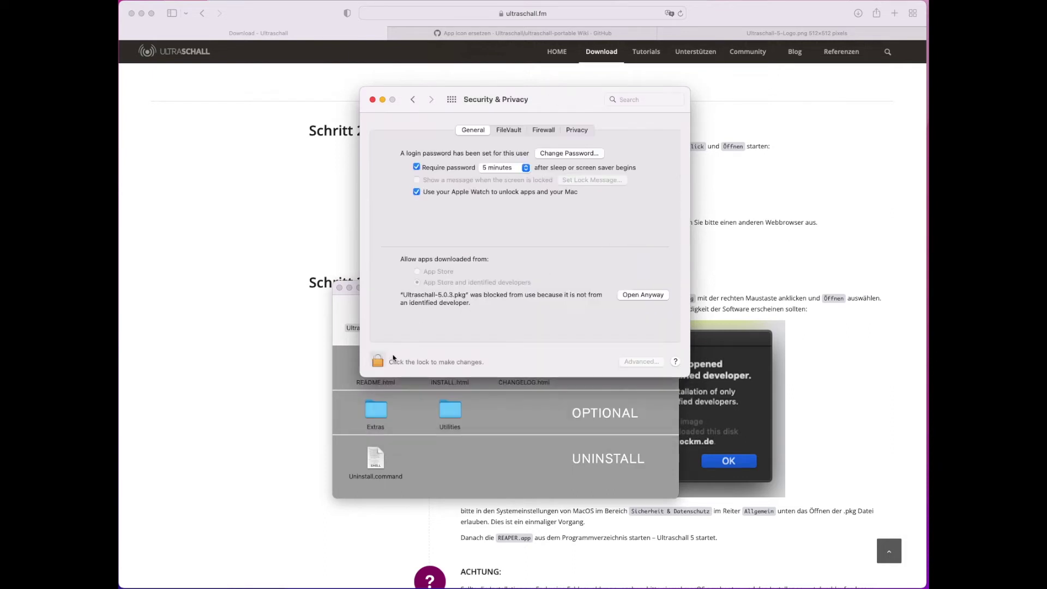
click(629, 297)
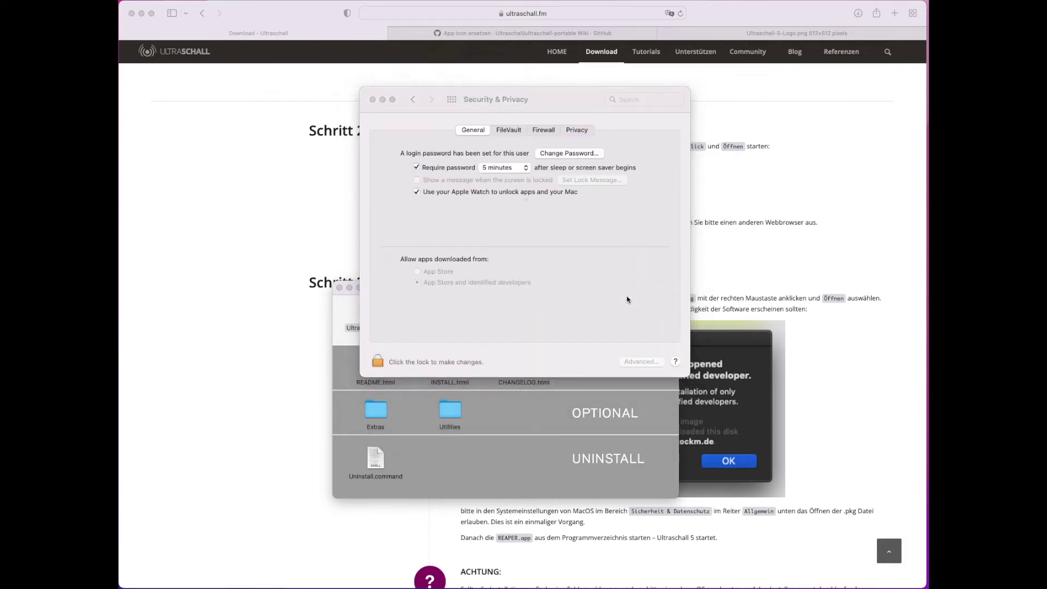
click(496, 268)
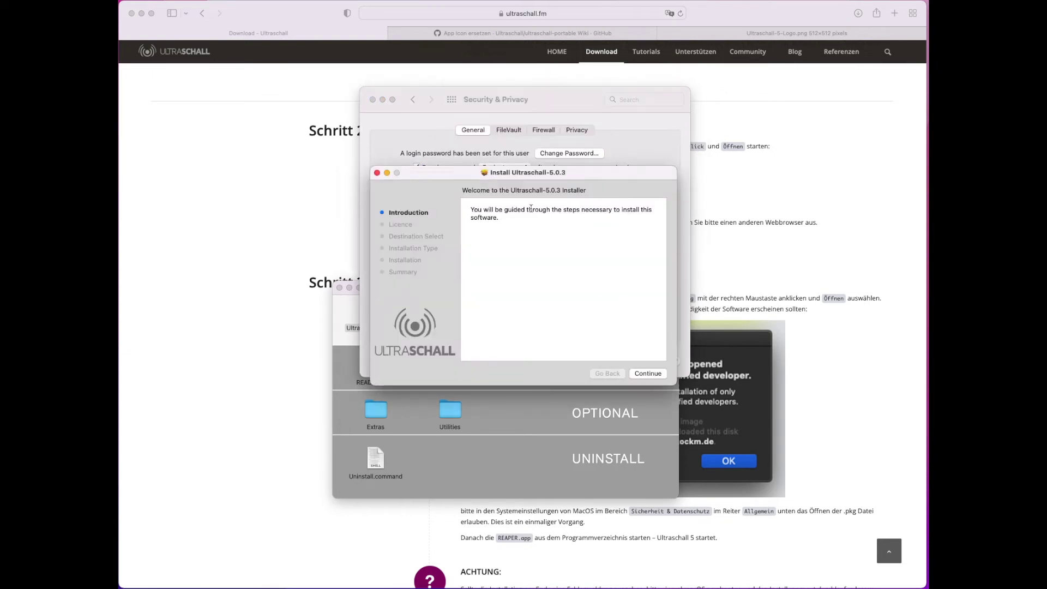
Go through the Ultraschall-5.0.3 installer, accept the licence and run the standard installation.
click(653, 374)
click(634, 303)
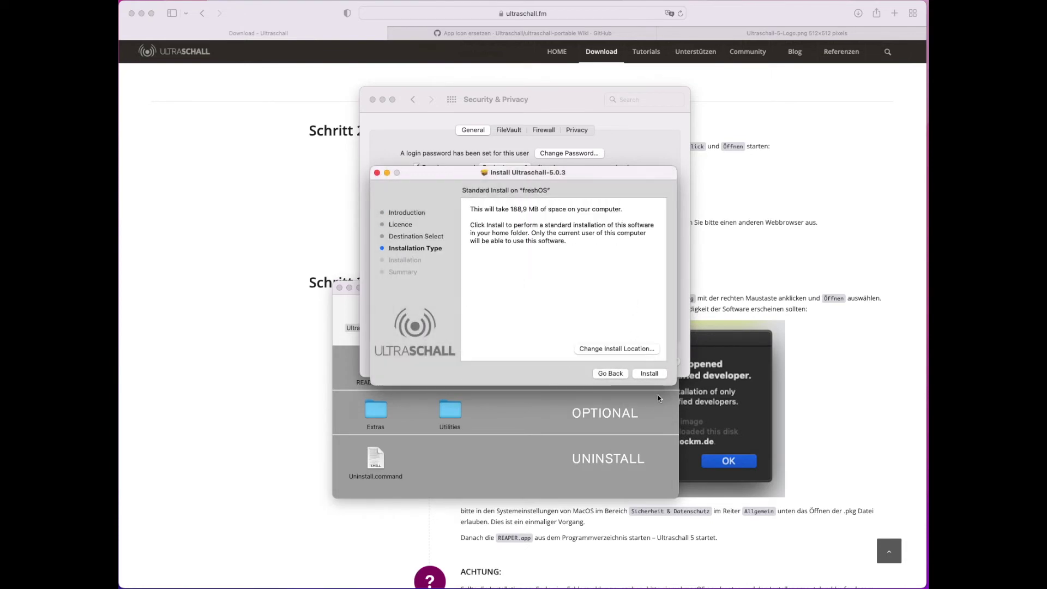
click(658, 378)
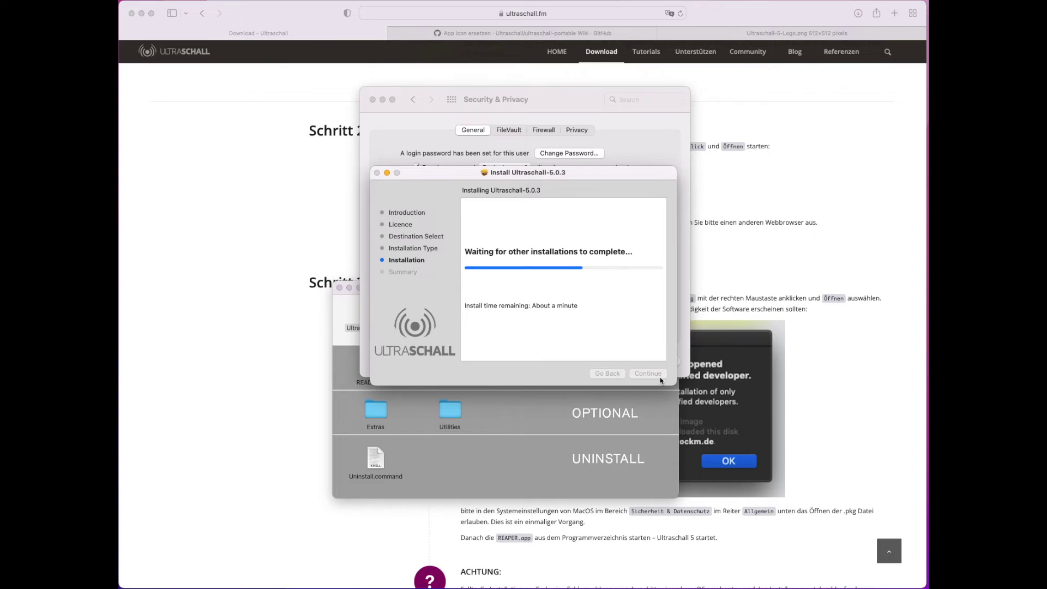
Close the finished installer, then close the Security & Privacy window and the Ultraschall-5.0.3 disk image window.
click(661, 378)
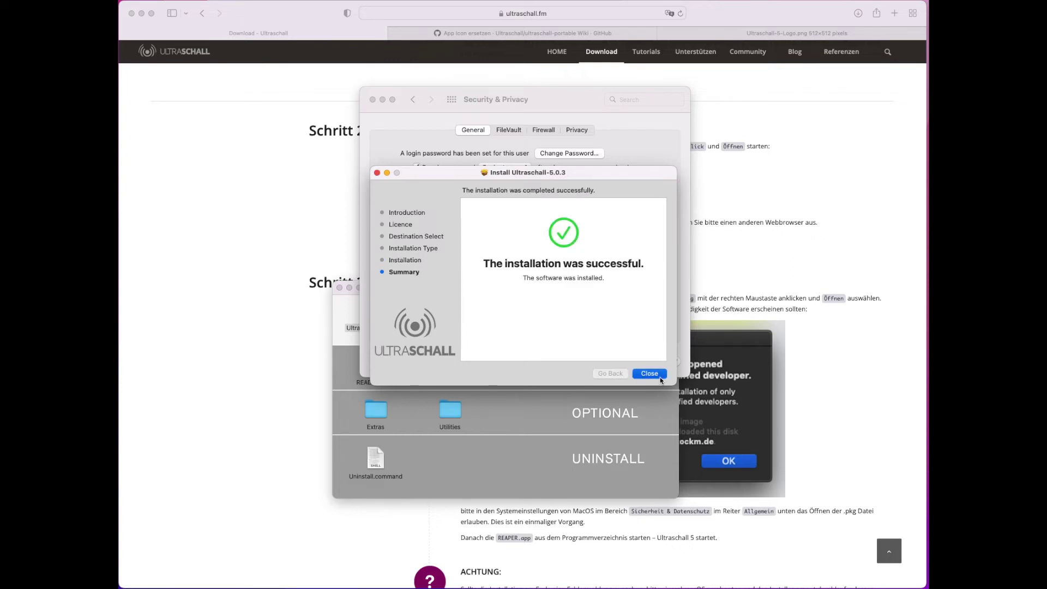
click(490, 319)
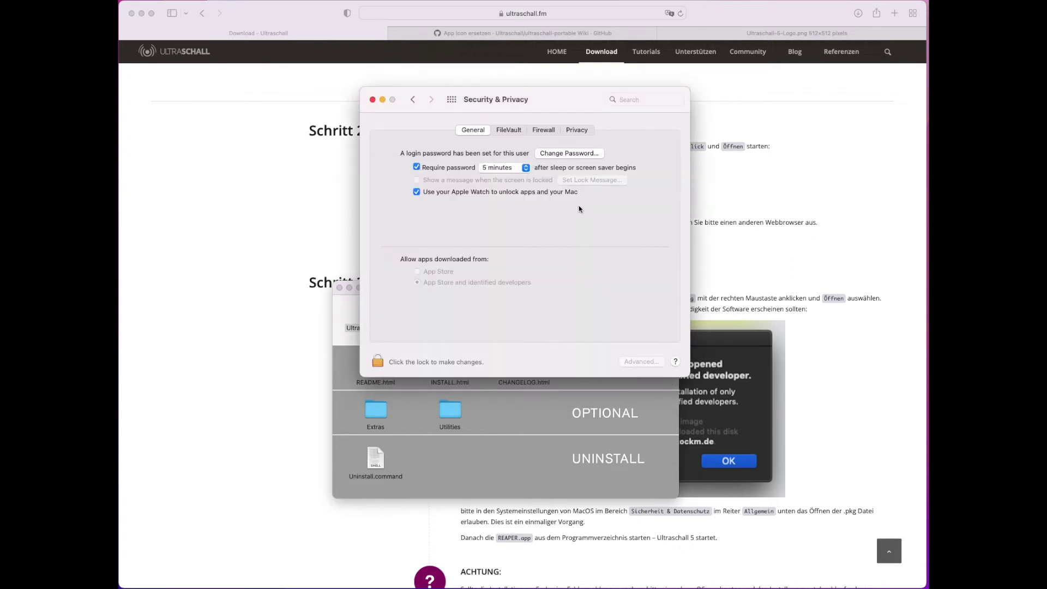
click(372, 99)
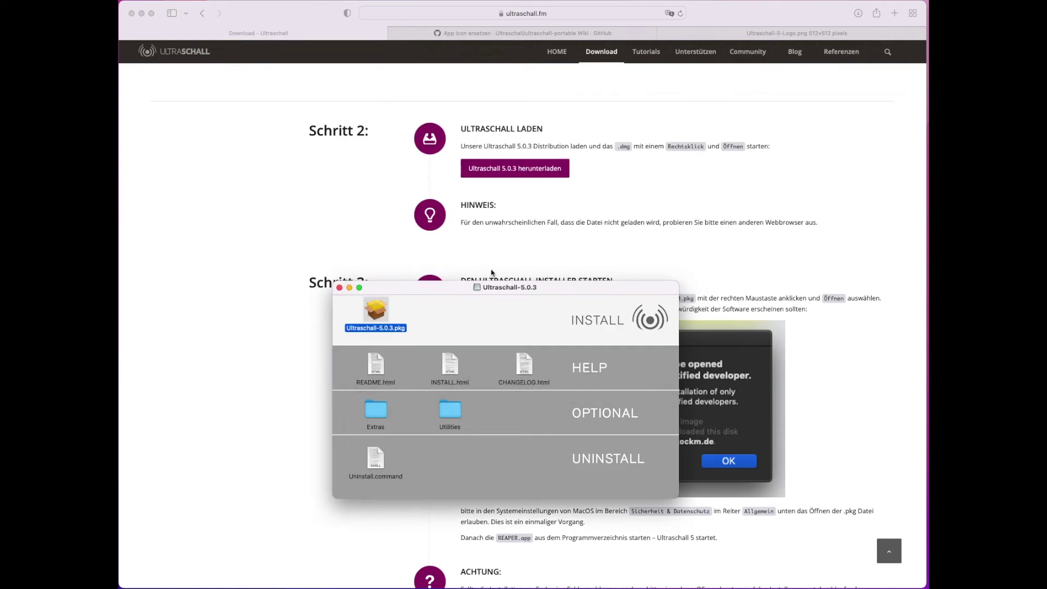
click(339, 287)
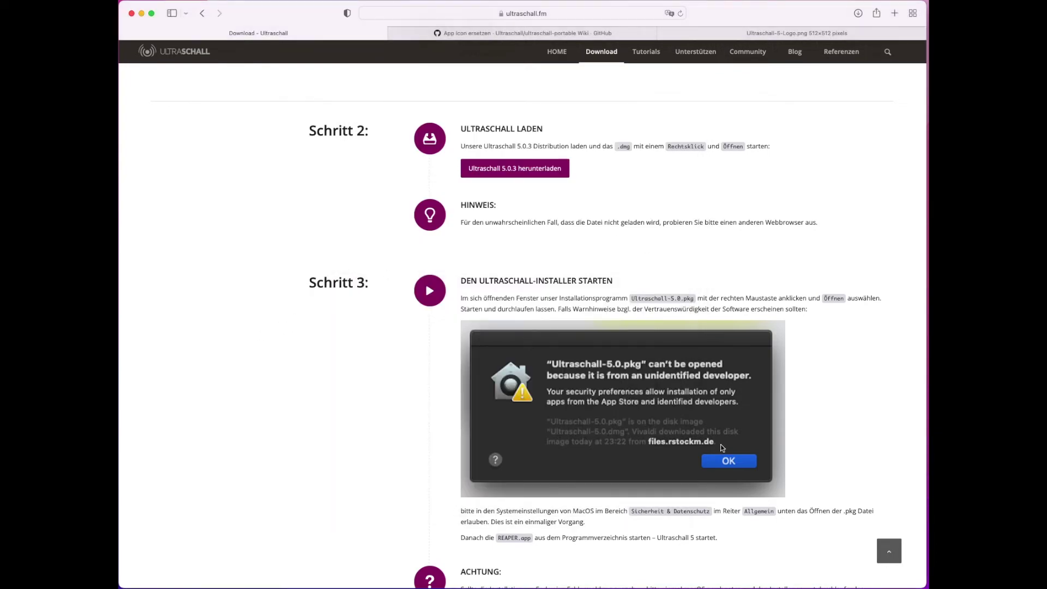
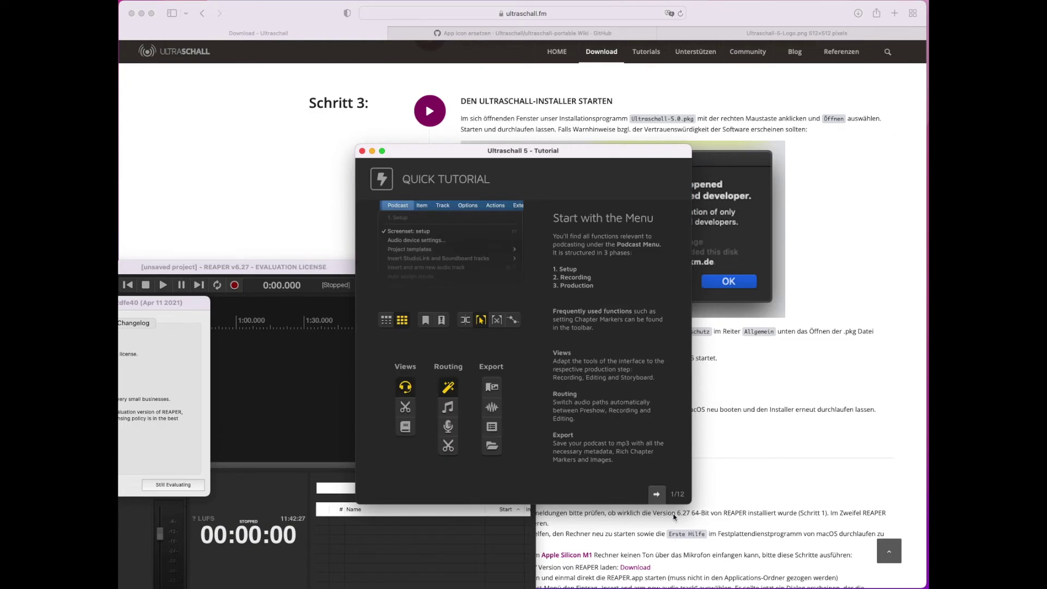
Dismiss the Ultraschall 5 tutorial and REAPER's evaluation notice, and enlarge the REAPER project window to nearly fill the screen.
click(362, 151)
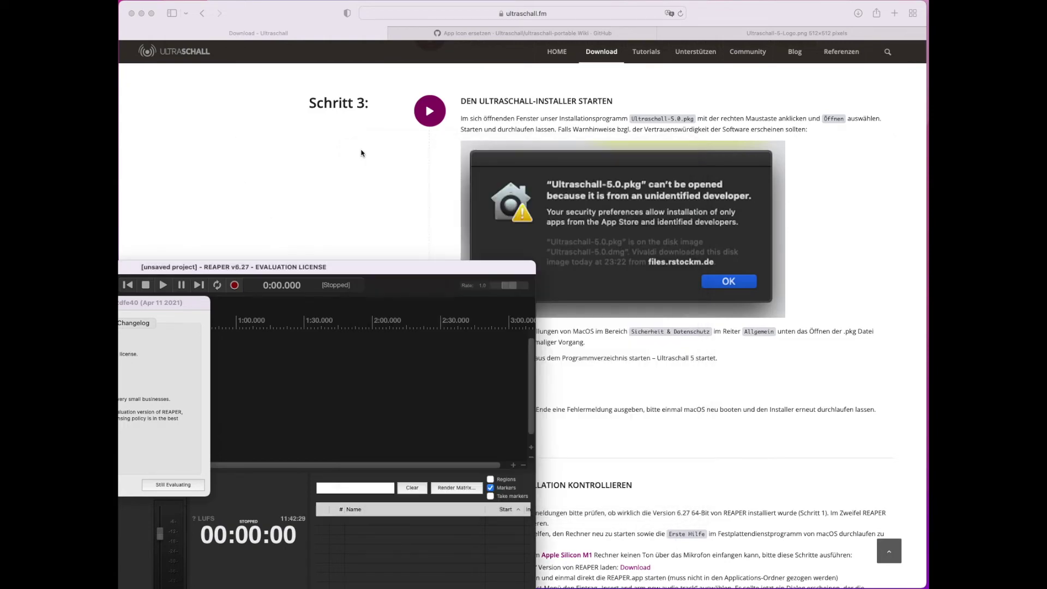
drag(194, 302, 636, 190)
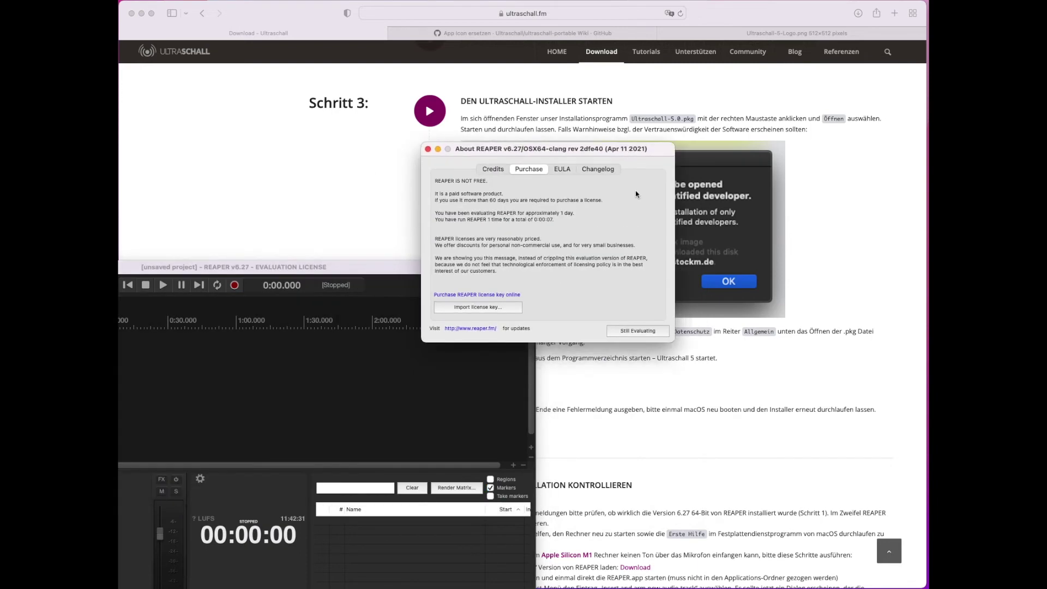
click(638, 331)
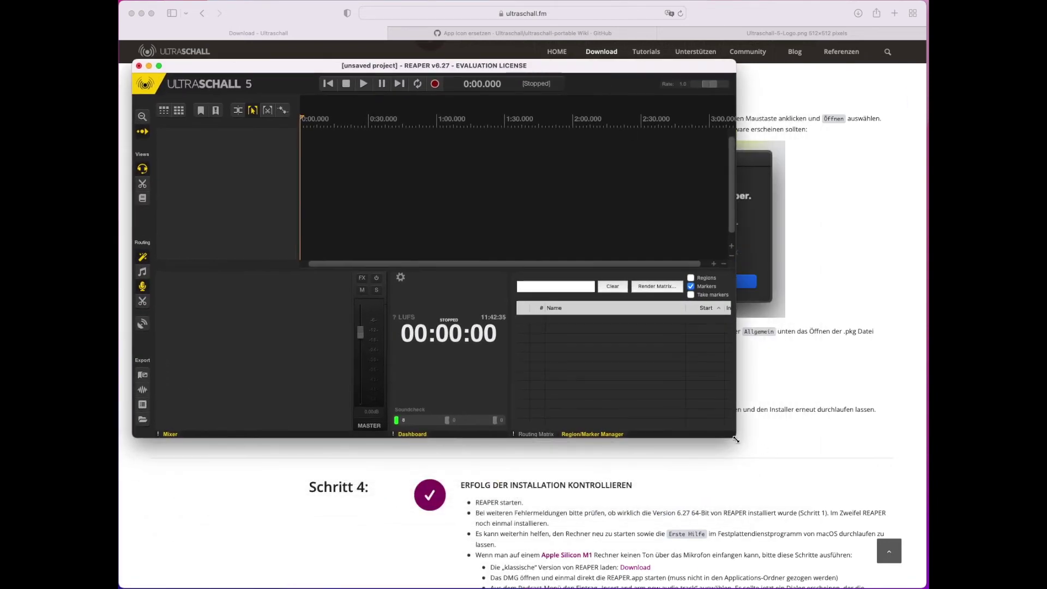
drag(735, 437, 917, 573)
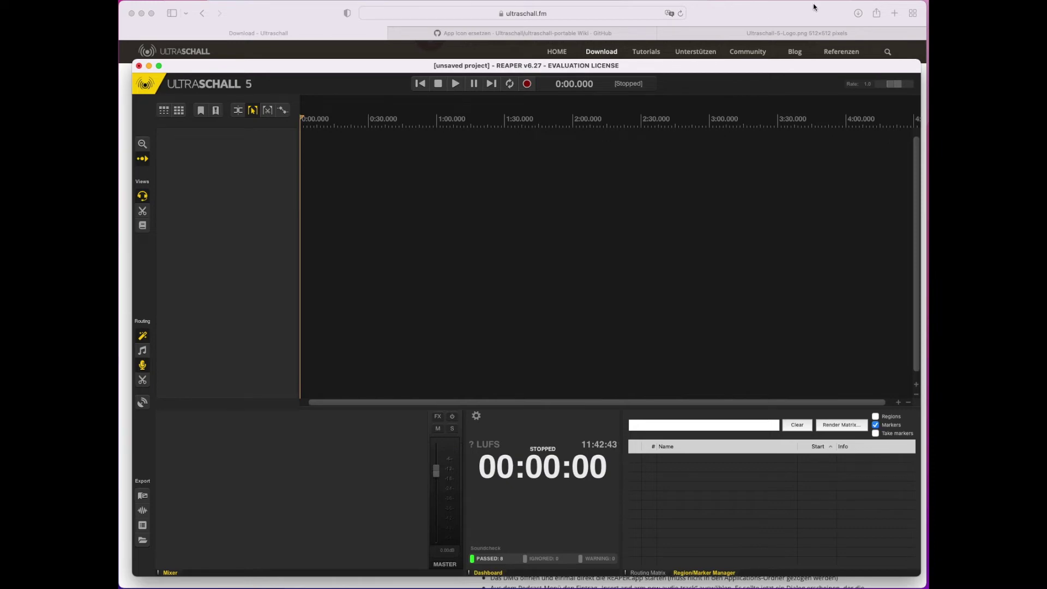
Return to the Ultraschall download page in Safari and read step 4 and the optional steps.
click(712, 26)
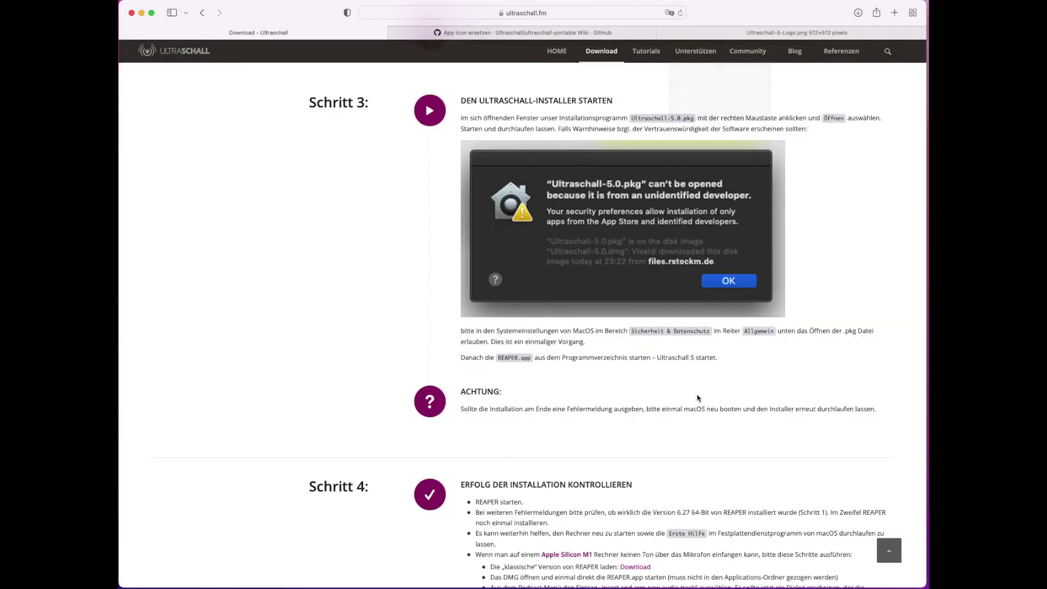
scroll(692, 465, down, 5)
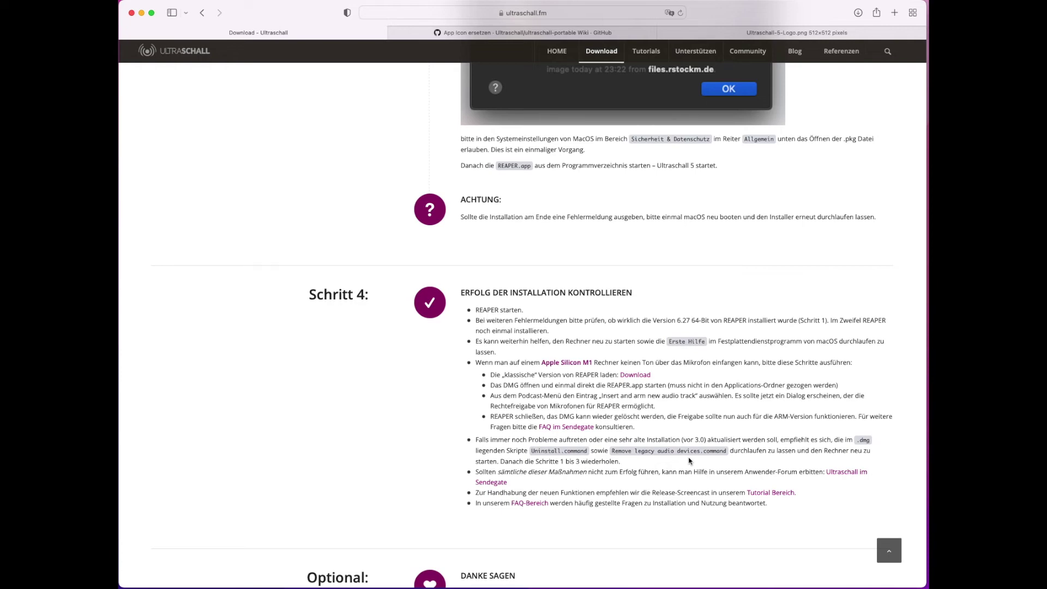
scroll(688, 461, down, 5)
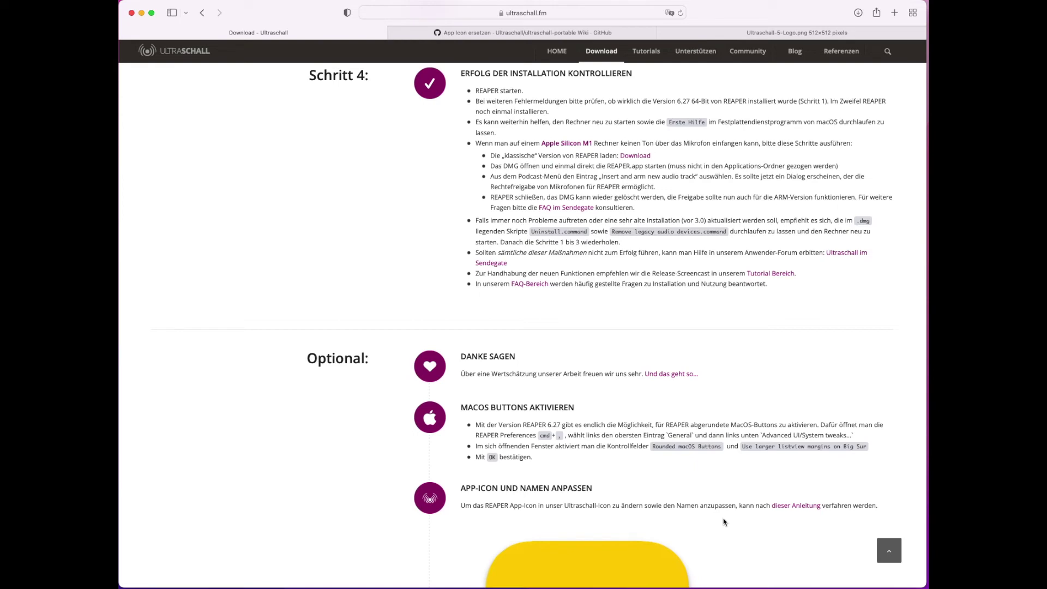
scroll(724, 522, down, 2)
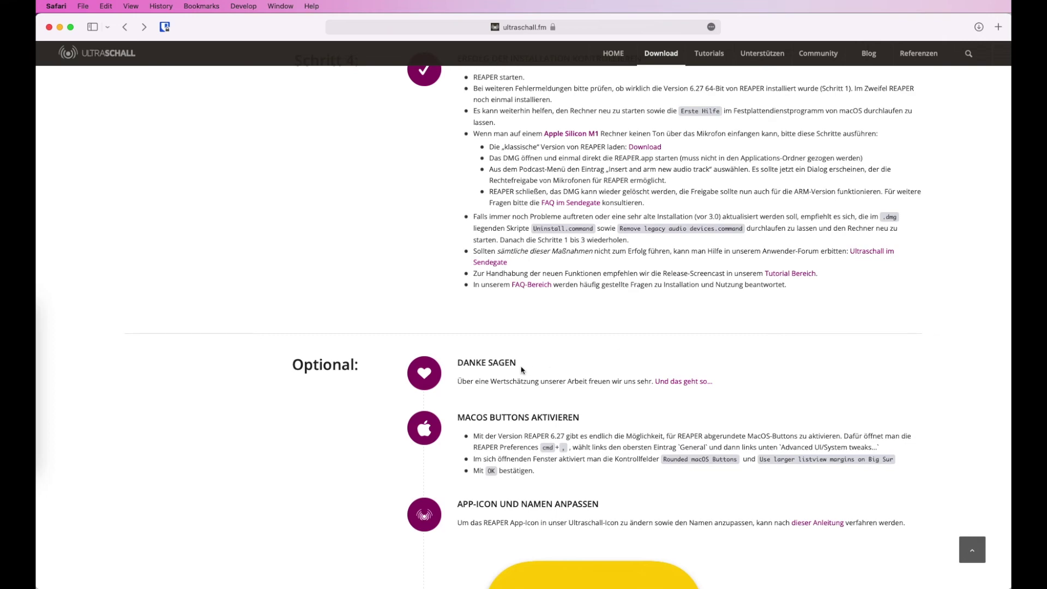
Open the thank-you page linked under "Danke sagen" and look through the contributors' profiles.
click(671, 382)
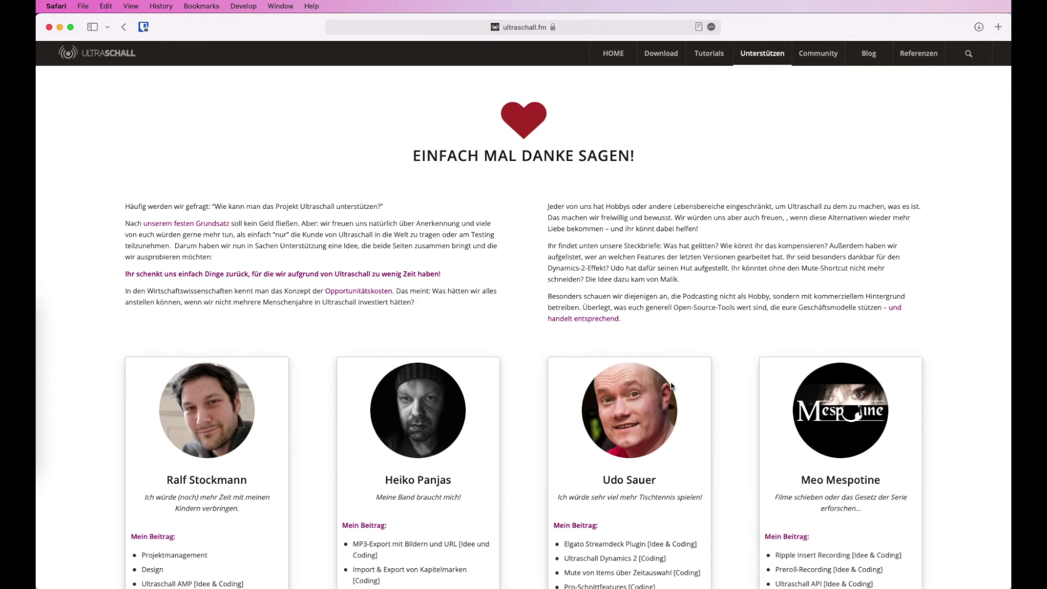
scroll(674, 390, down, 6)
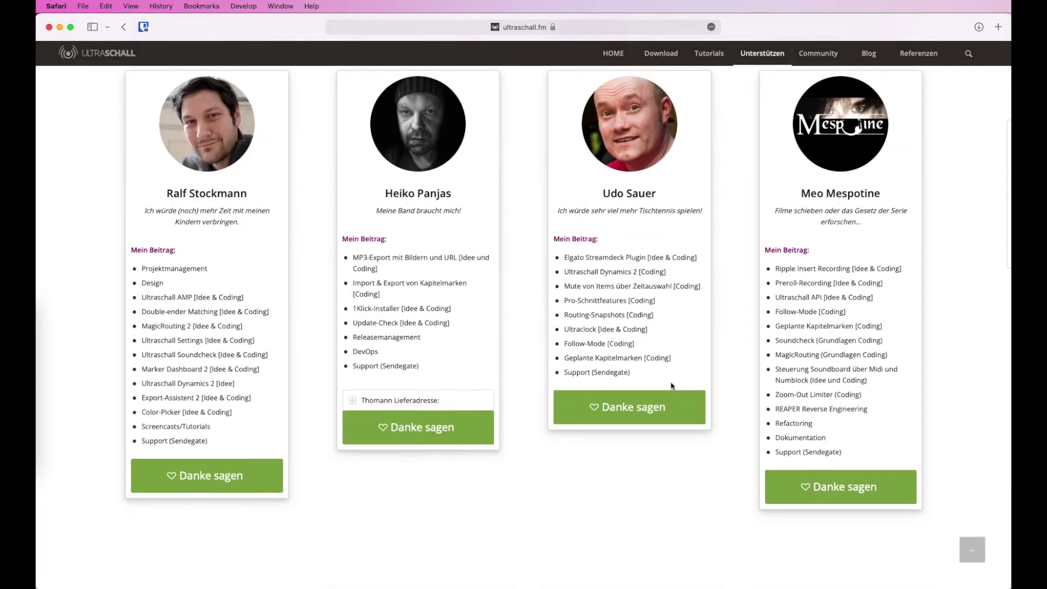
scroll(551, 435, down, 4)
scroll(551, 435, up, 8)
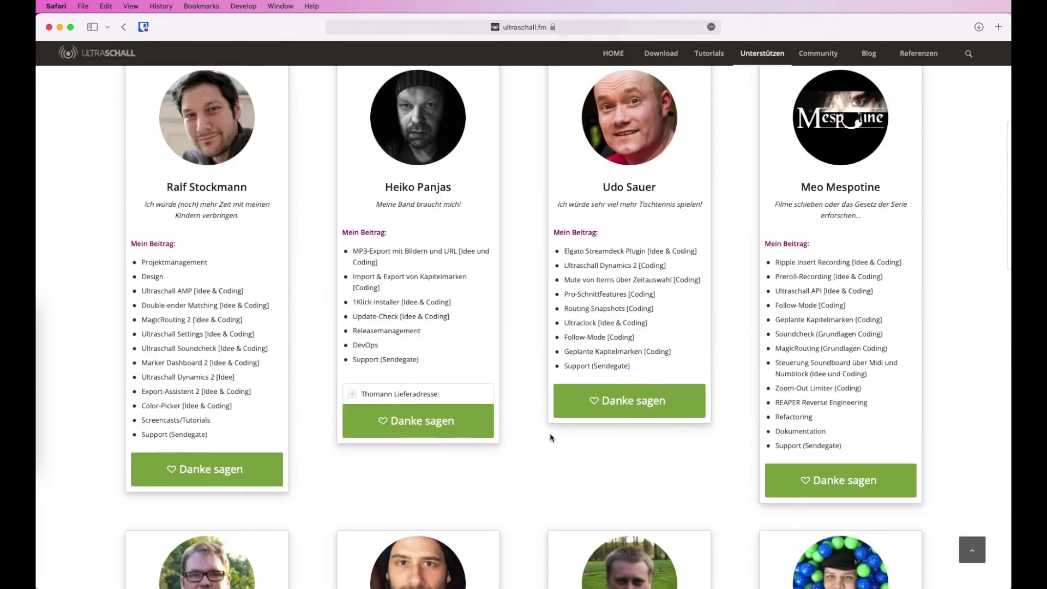
scroll(551, 437, up, 1)
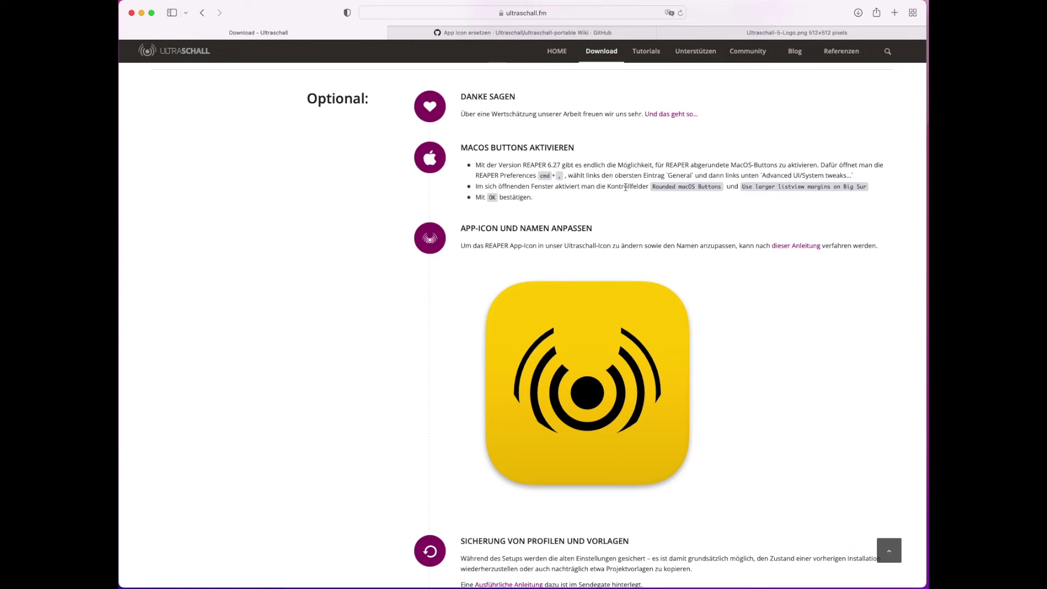
Show the GitHub wiki guide "App Icon ersetzen" and bring up the Applications folder in Finder in front of it.
scroll(705, 299, down, 2)
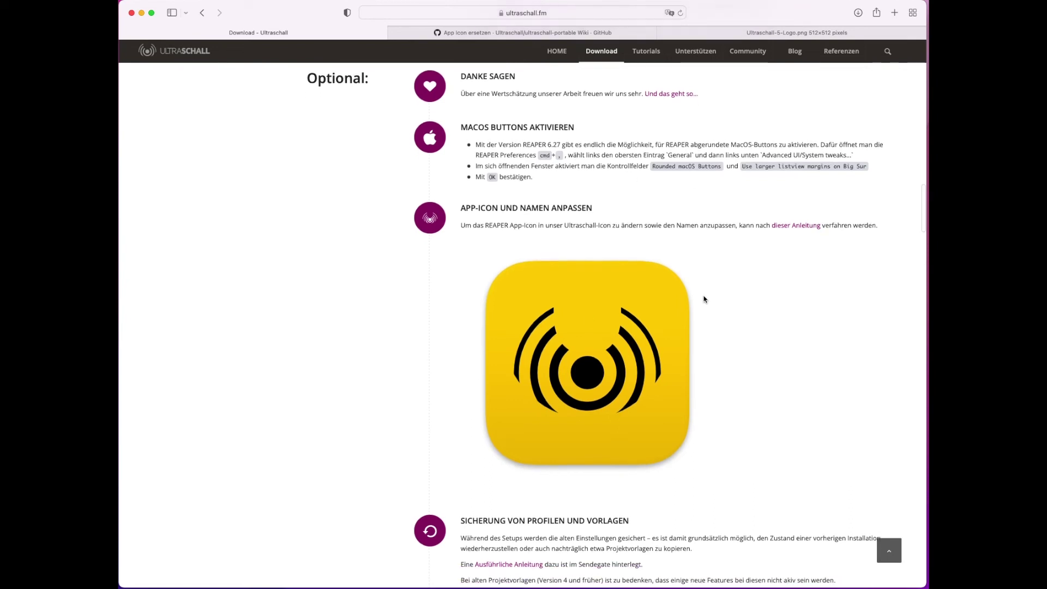
click(588, 36)
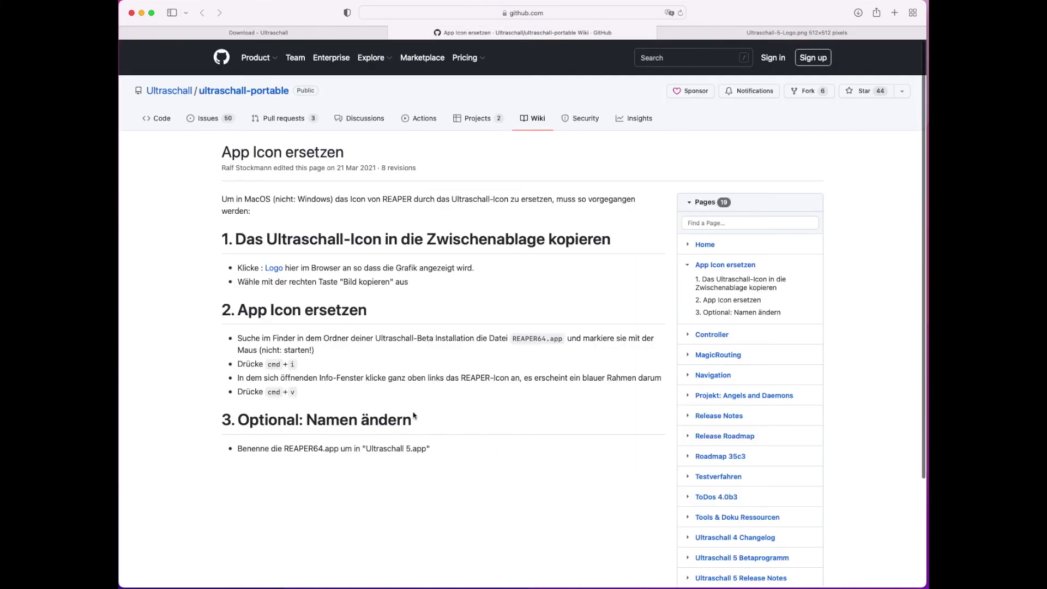
key(cmd+Tab)
key(cmd+shift+a)
drag(419, 203, 602, 325)
Rename the REAPER64 application in the Applications folder to Ultraschall and confirm the change although the app is open.
scroll(551, 444, down, 15)
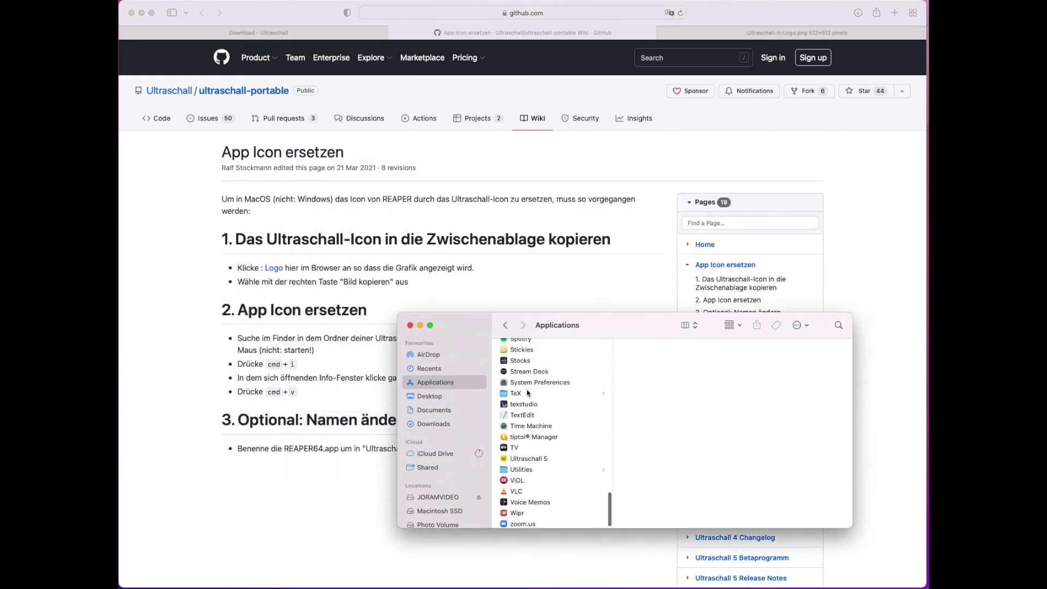
scroll(528, 392, up, 4)
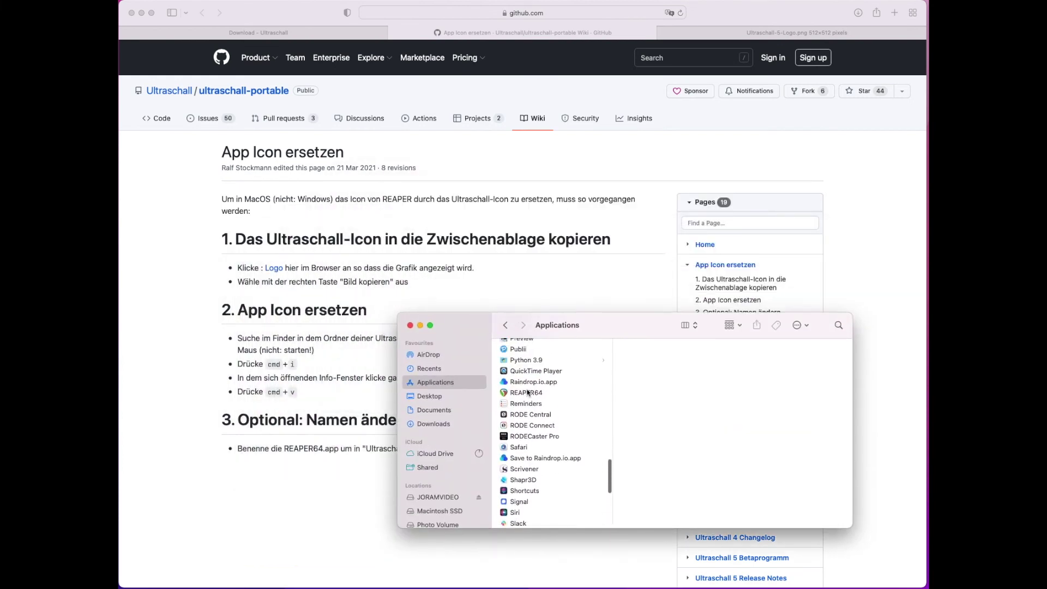
click(527, 392)
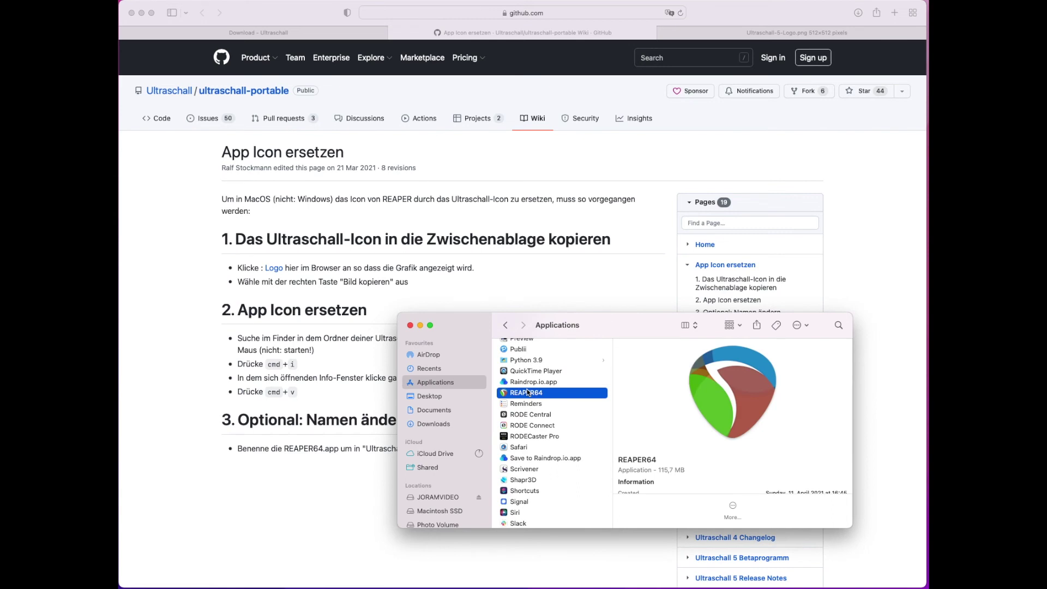
key(Return)
text(Ultraschall)
key(Return)
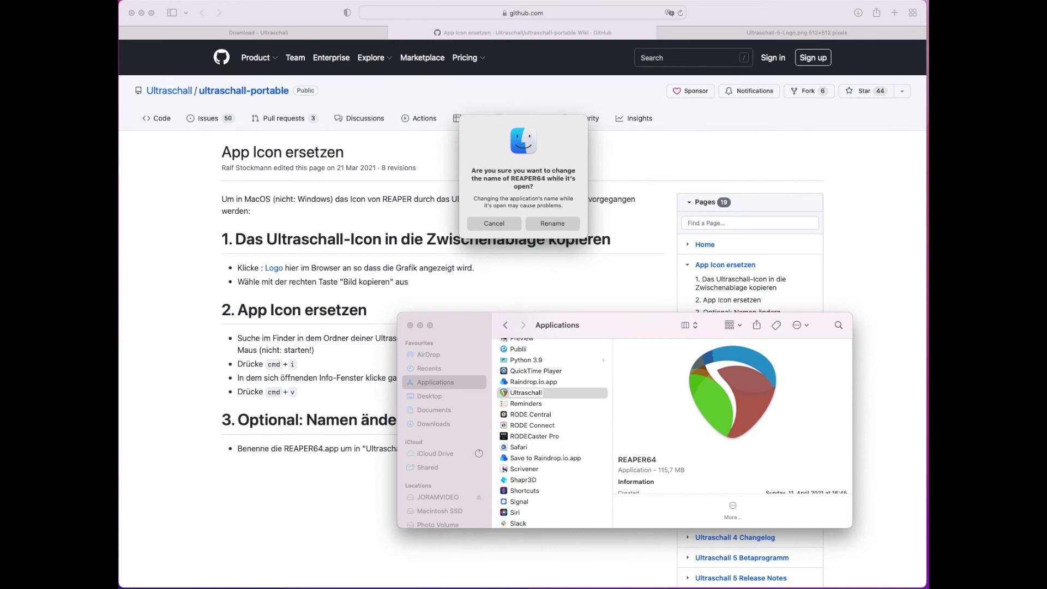
click(552, 224)
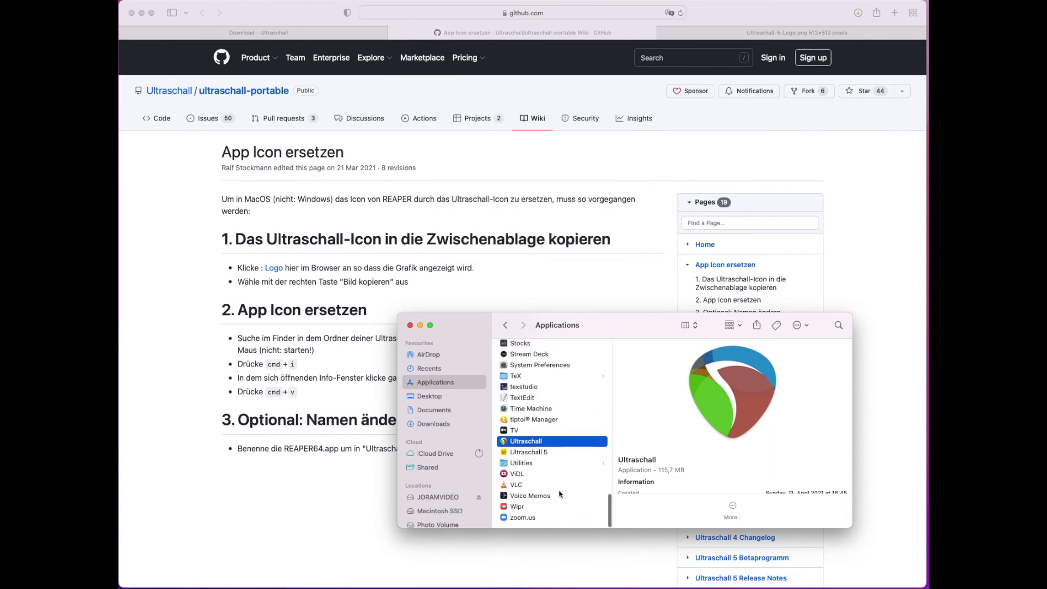
Open the info window of the Ultraschall application and copy the Ultraschall-5-Logo.png image from Safari.
key(cmd+i)
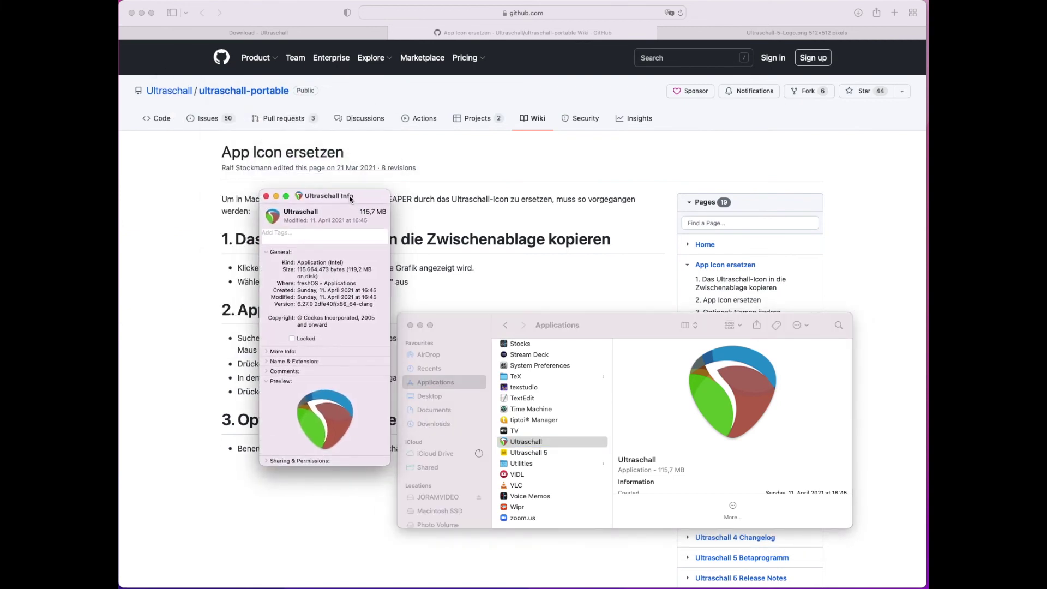
drag(325, 194, 564, 224)
click(755, 35)
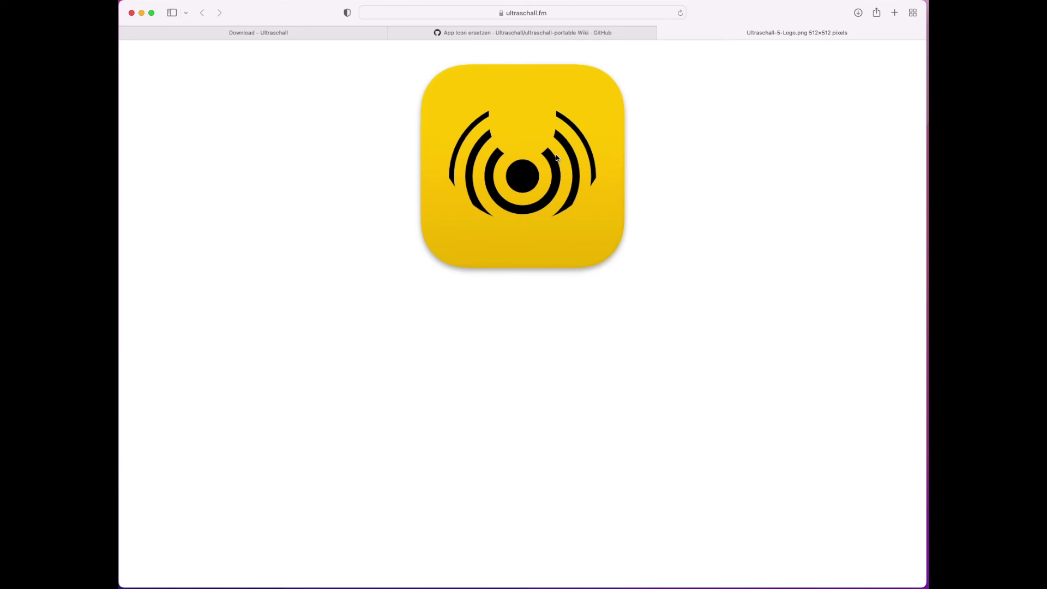
right_click(557, 158)
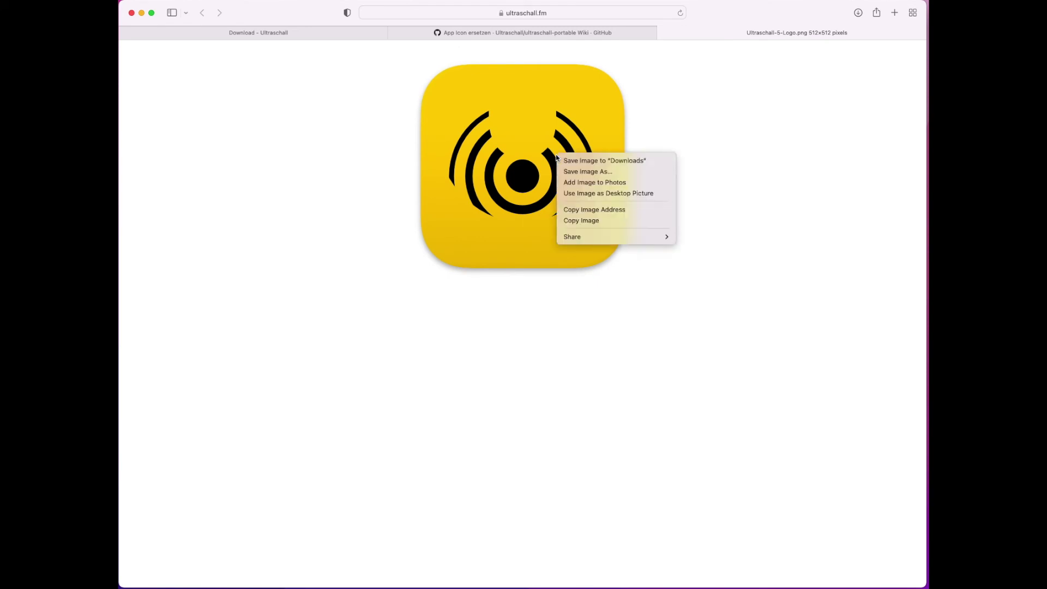
click(577, 220)
Return to Finder, replace the Ultraschall application's icon with the copied logo in its info window, and close that window.
key(super+Tab)
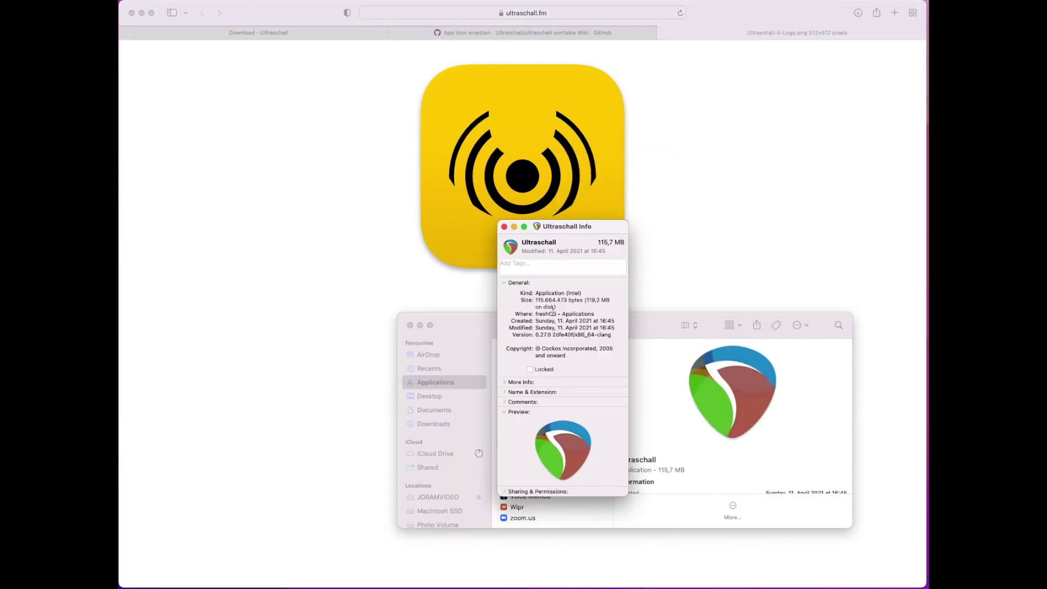
click(513, 249)
click(513, 249)
key(super+v)
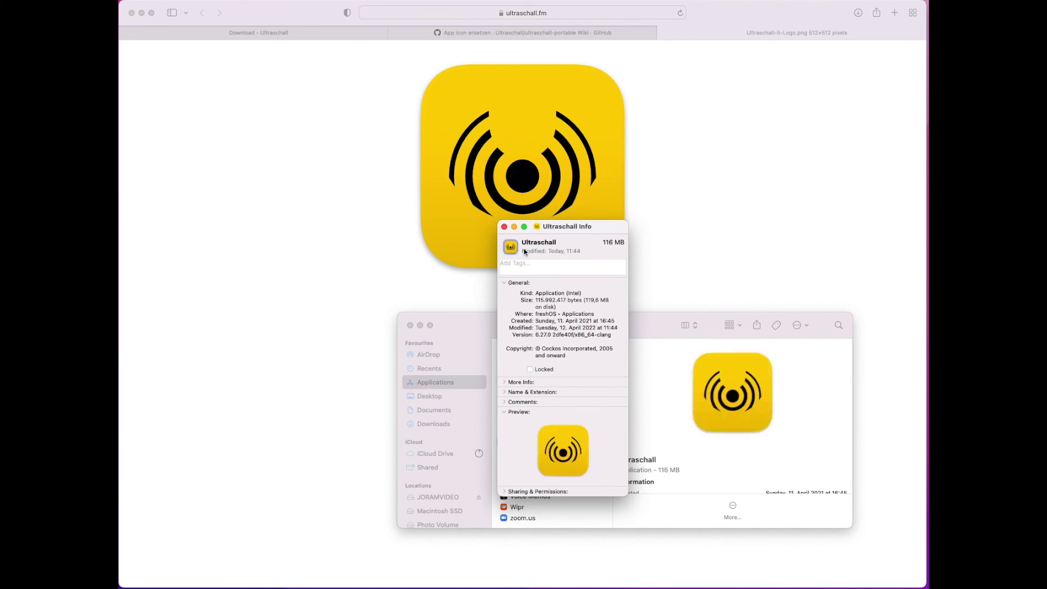
click(504, 227)
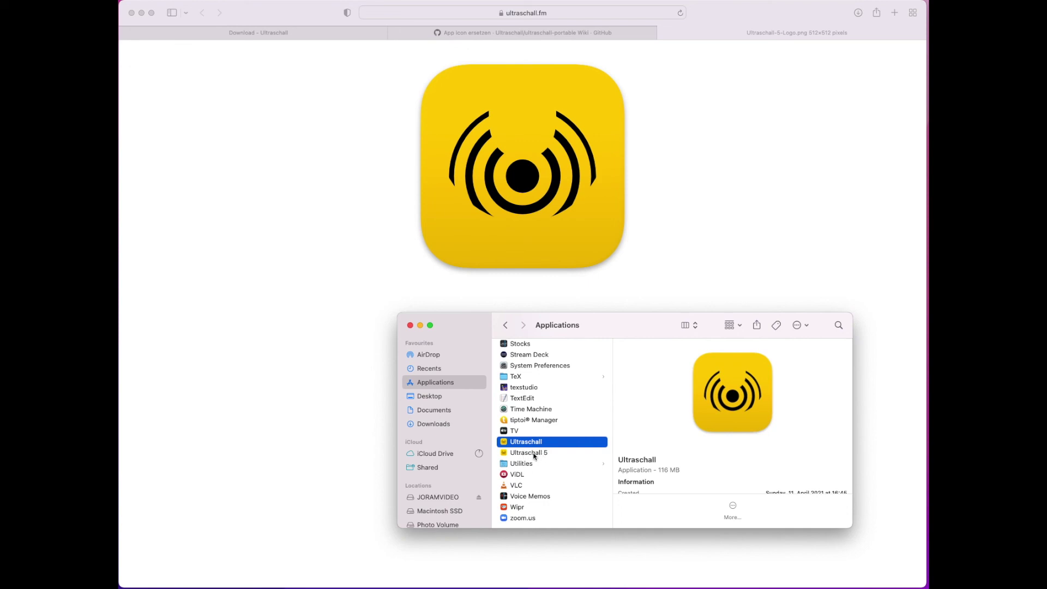
Switch back to the Applications folder in Finder and launch the renamed Ultraschall application.
click(705, 155)
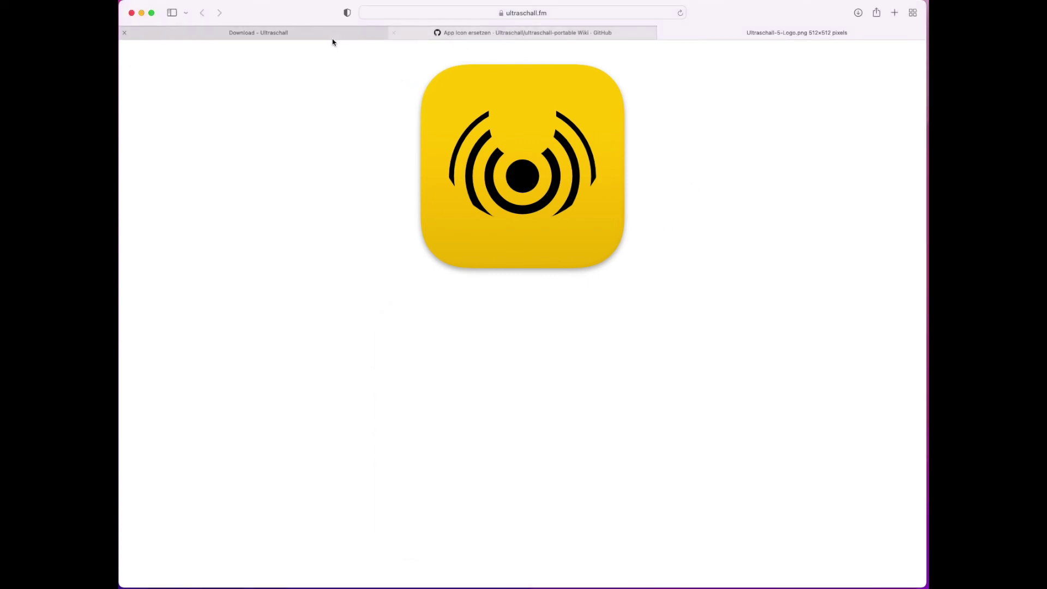
key(super+Tab)
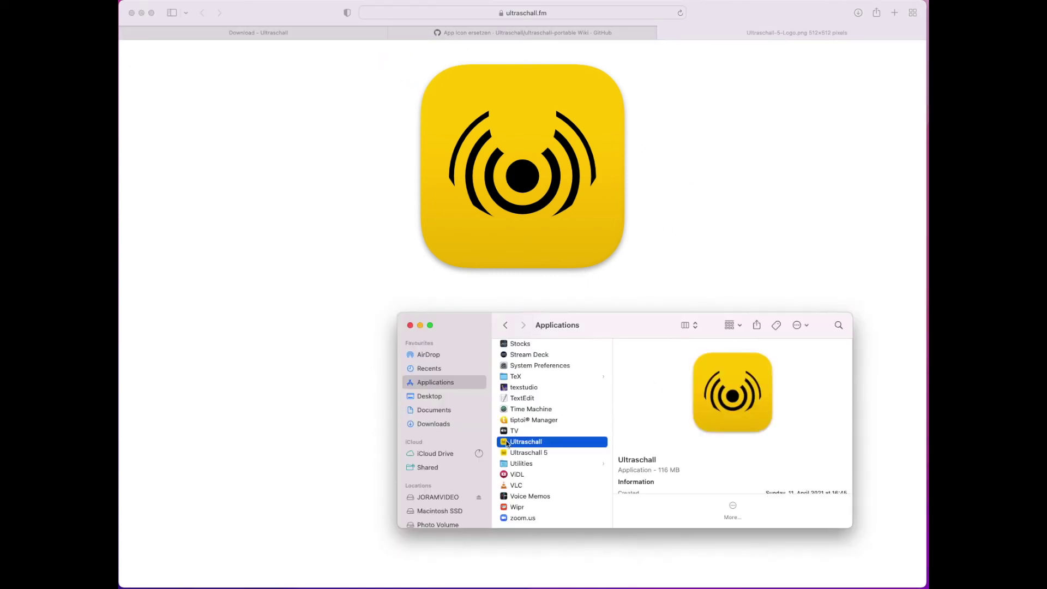
double_click(506, 444)
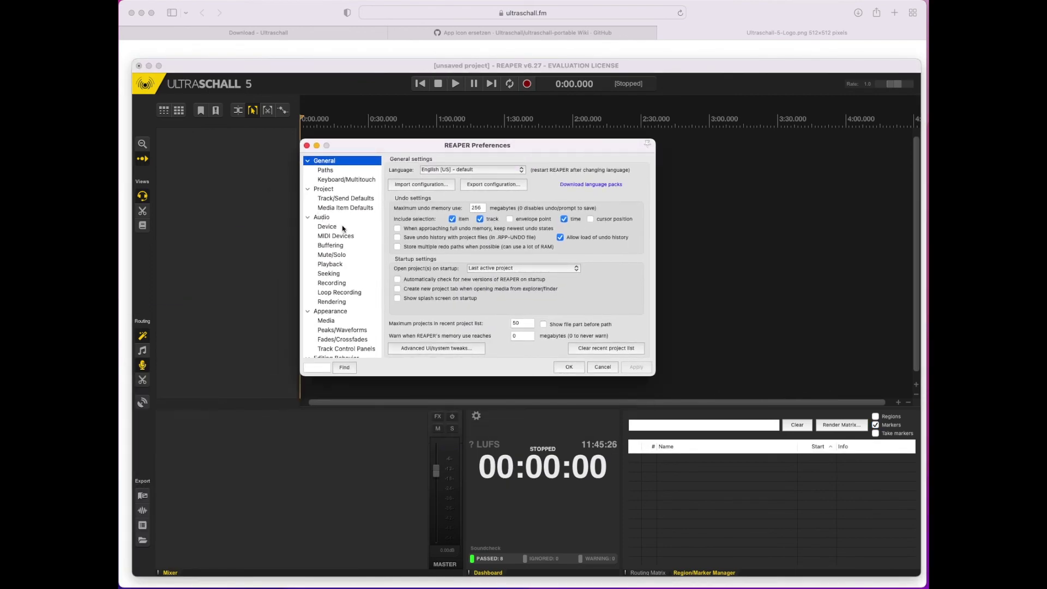
Set the audio device to Scarlett Solo USB in REAPER's audio device preferences, apply the change and close the preferences.
click(335, 227)
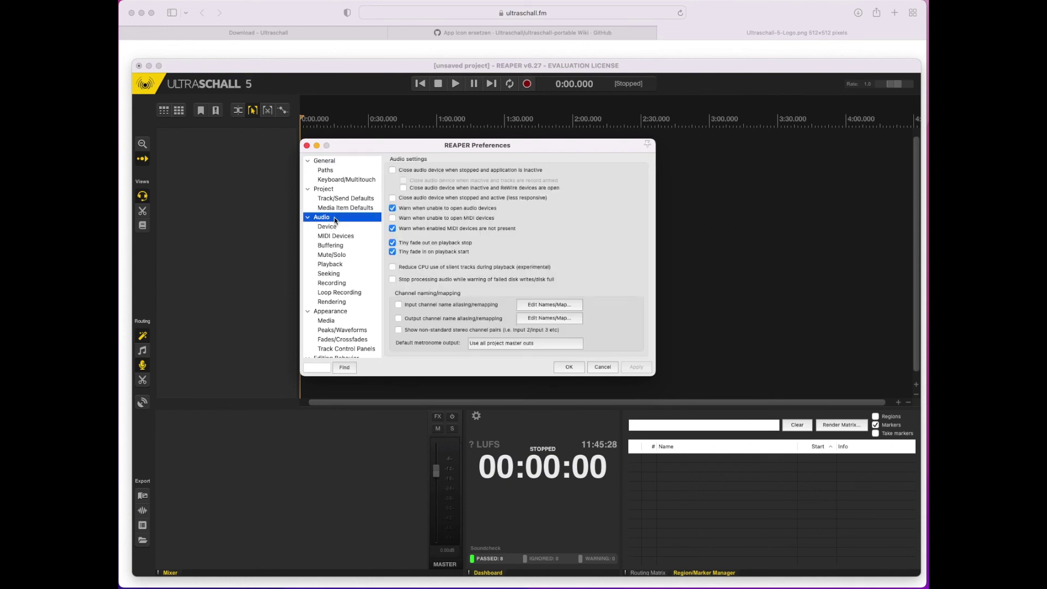
click(502, 171)
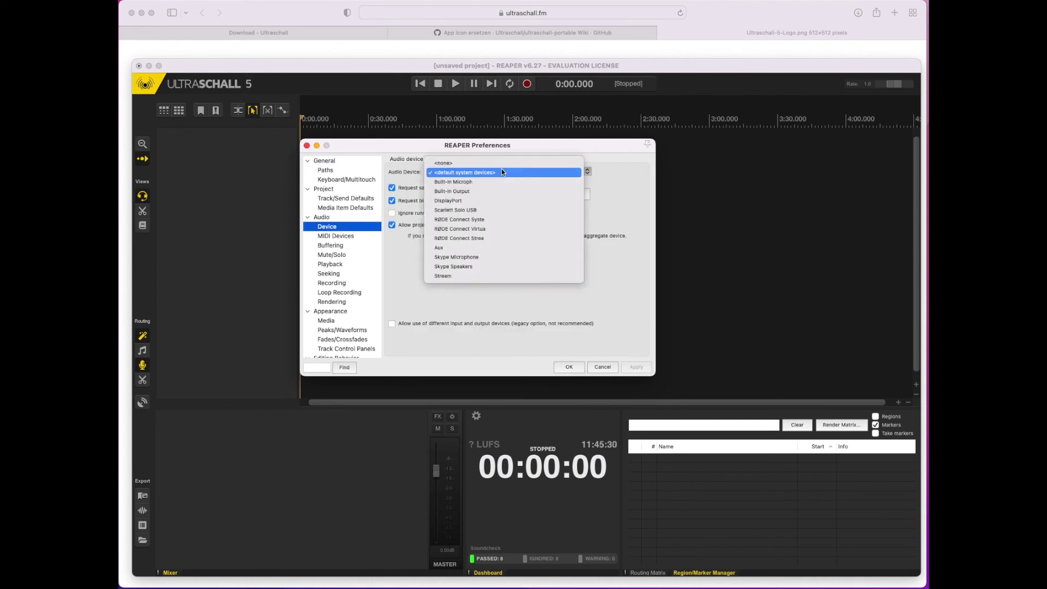
click(495, 211)
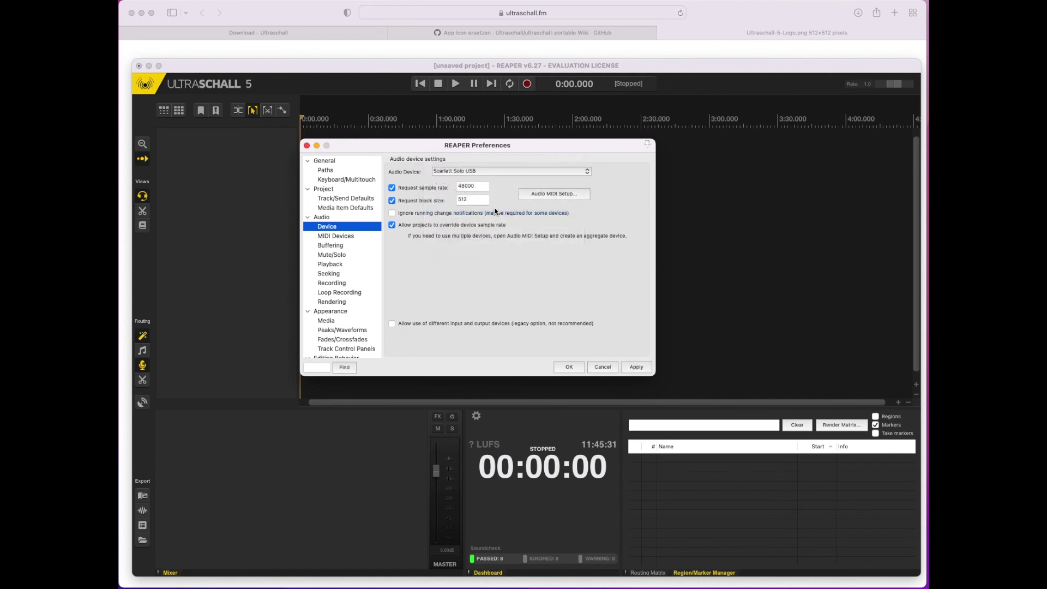
click(633, 368)
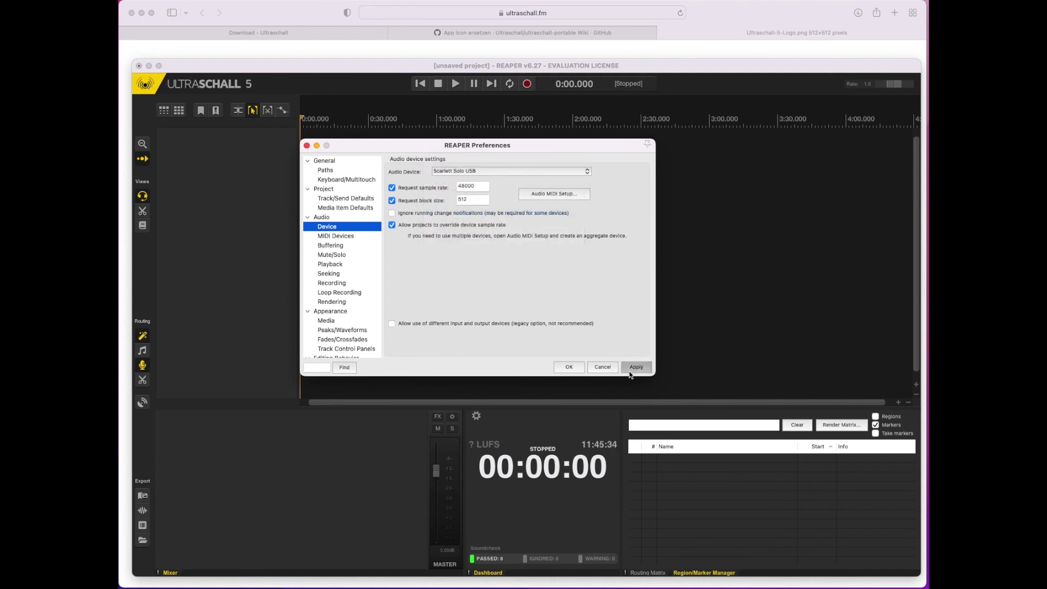
click(570, 367)
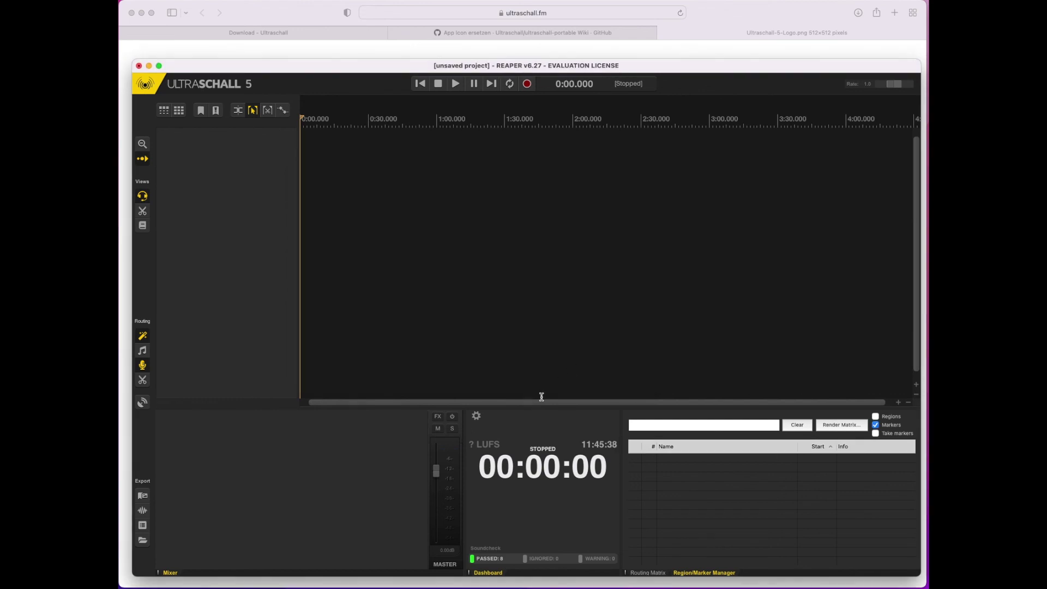
Open the Soundcheck window and examine its check options and the interfaces' direct monitoring settings, then close the windows.
click(497, 561)
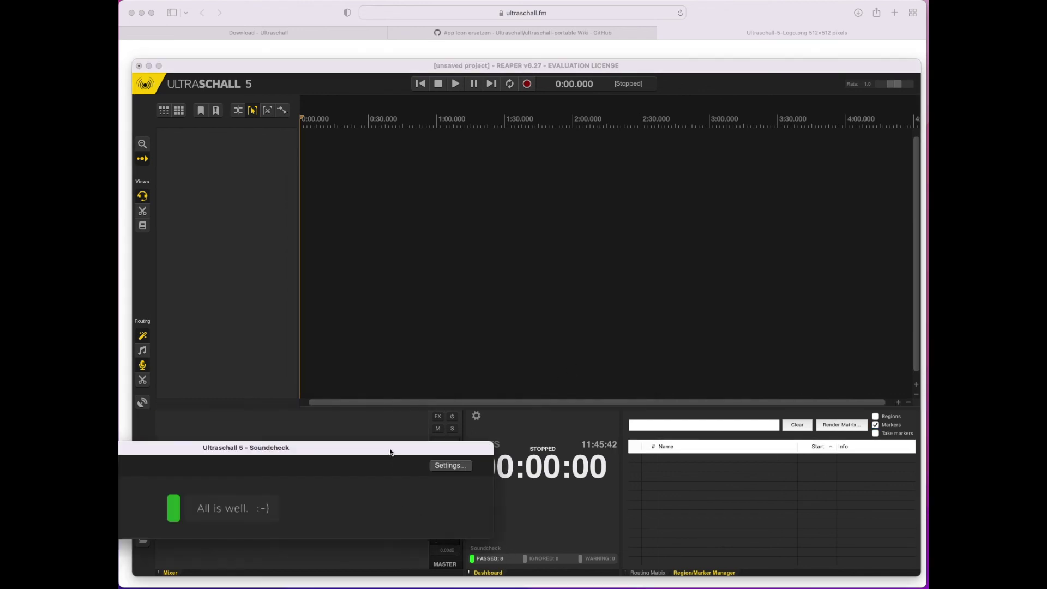
drag(391, 452, 642, 151)
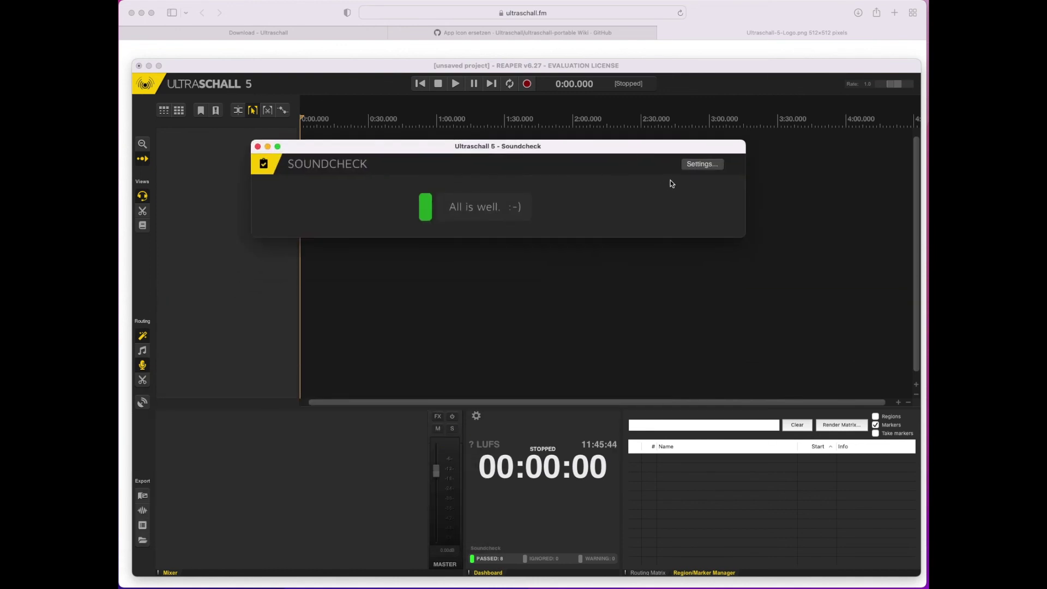
click(704, 165)
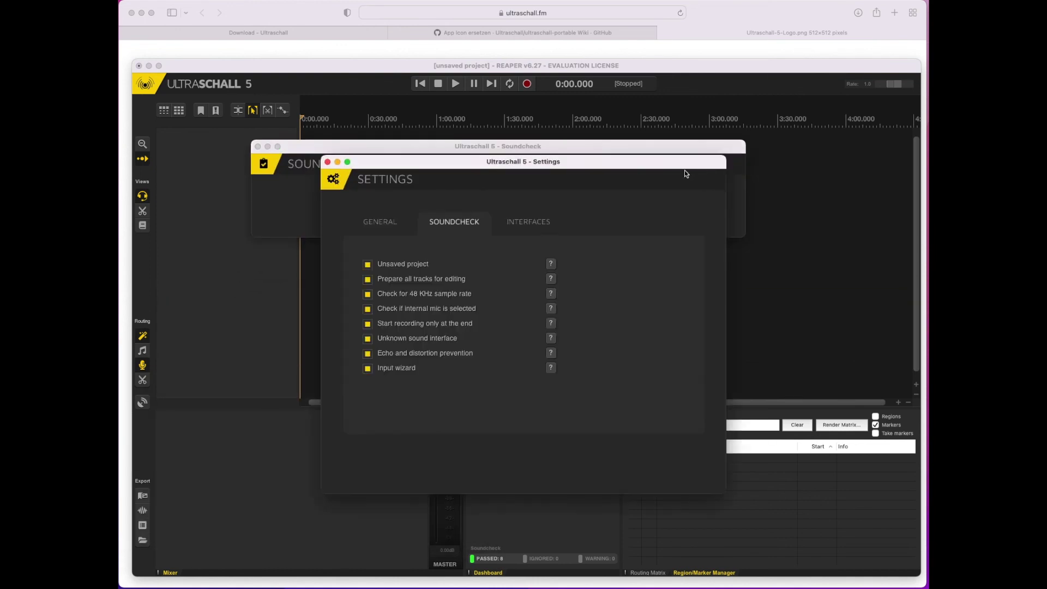
click(522, 226)
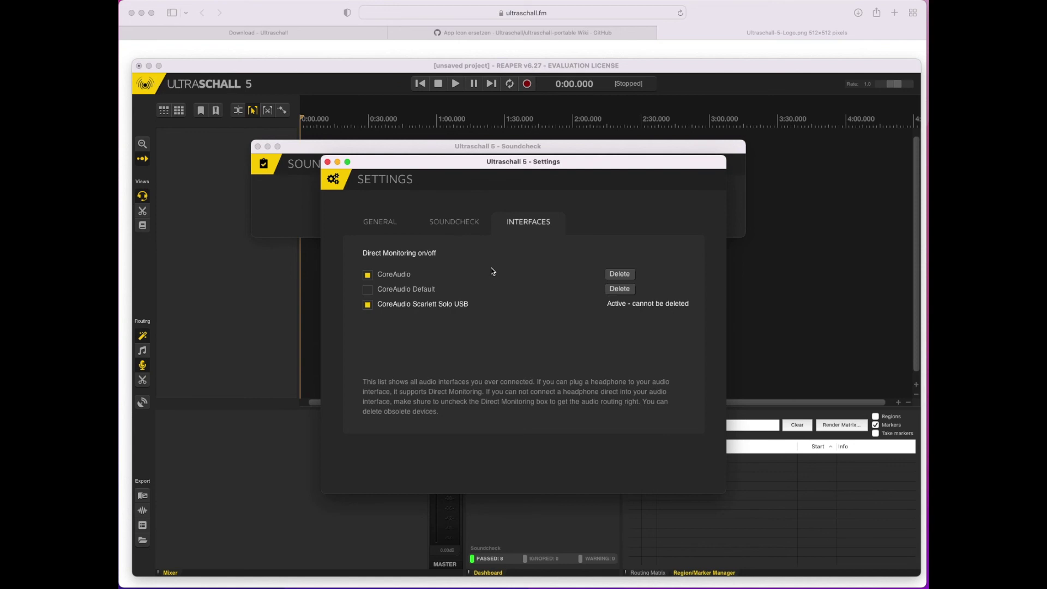
key(Escape)
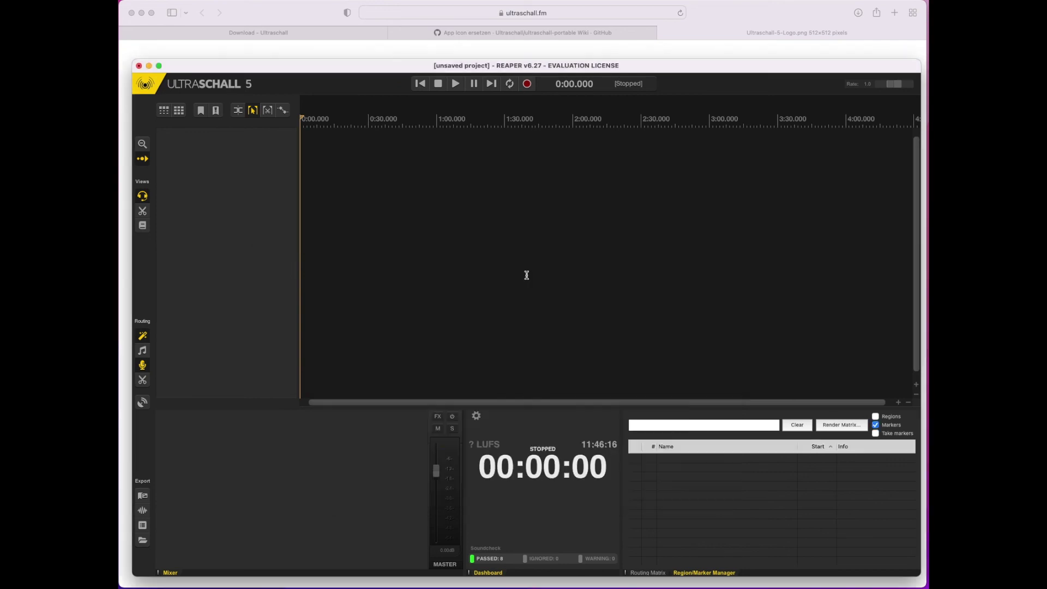